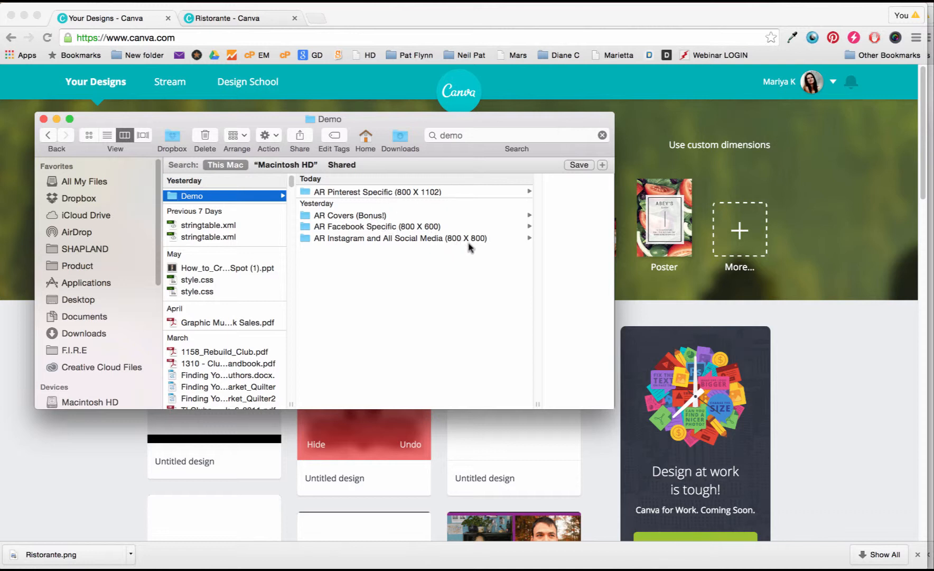
# Create a blank design with custom dimensions of 810 x 810 px and show the uploaded images.
pyautogui.click(575, 17)
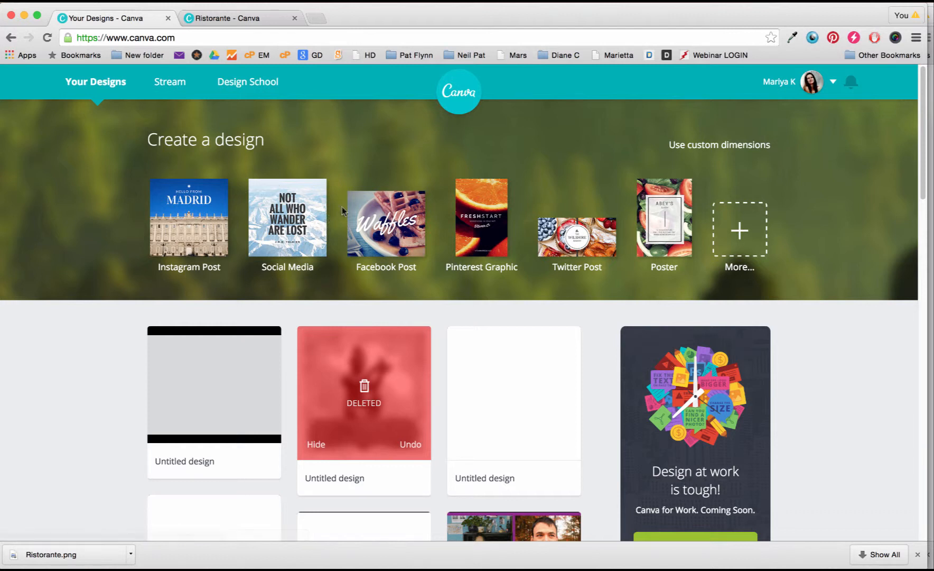
pyautogui.click(695, 146)
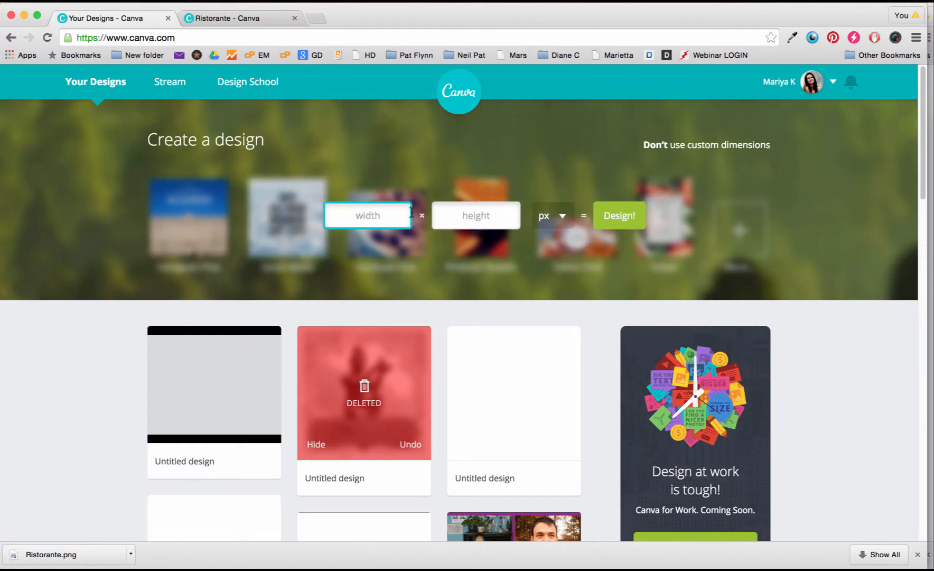
pyautogui.write('810')
pyautogui.click(477, 215)
pyautogui.write('8')
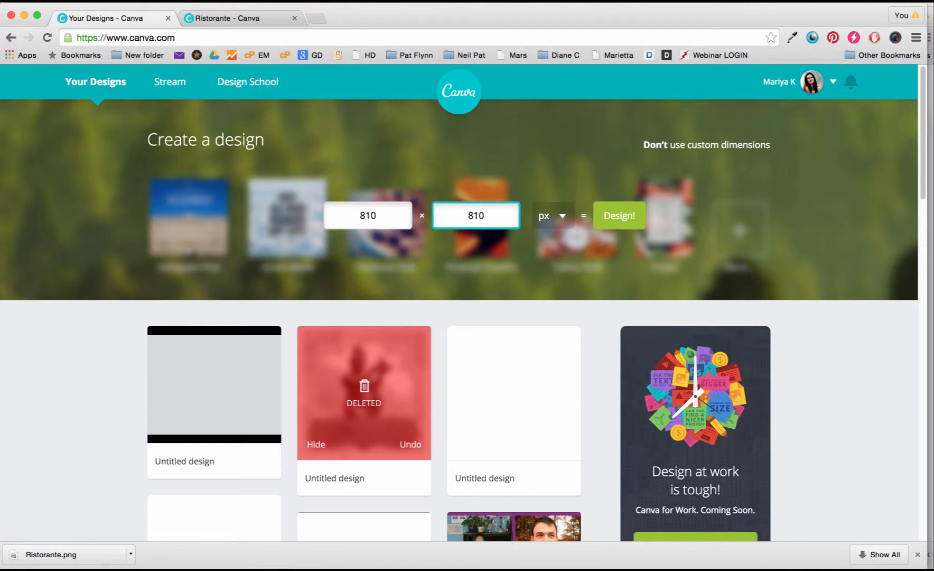
pyautogui.click(624, 220)
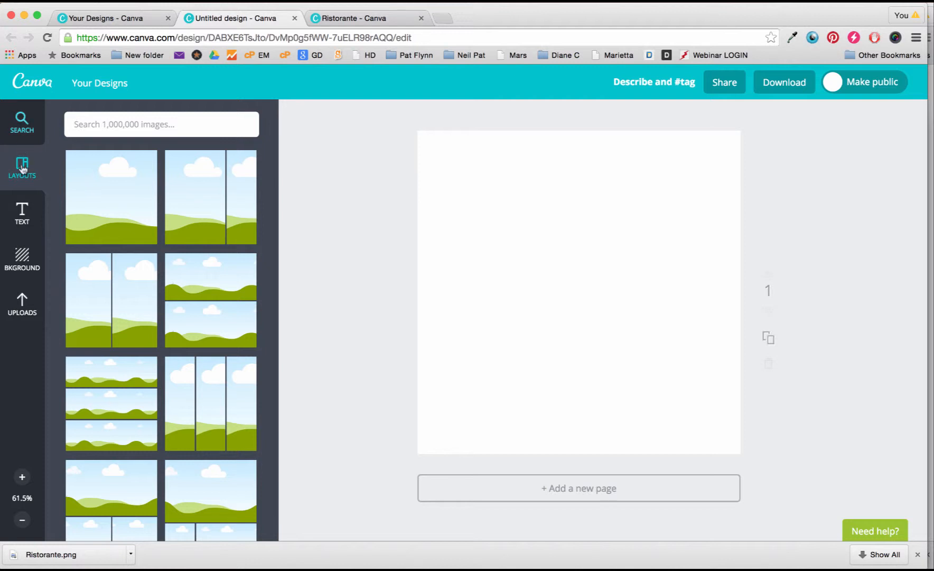
pyautogui.click(25, 313)
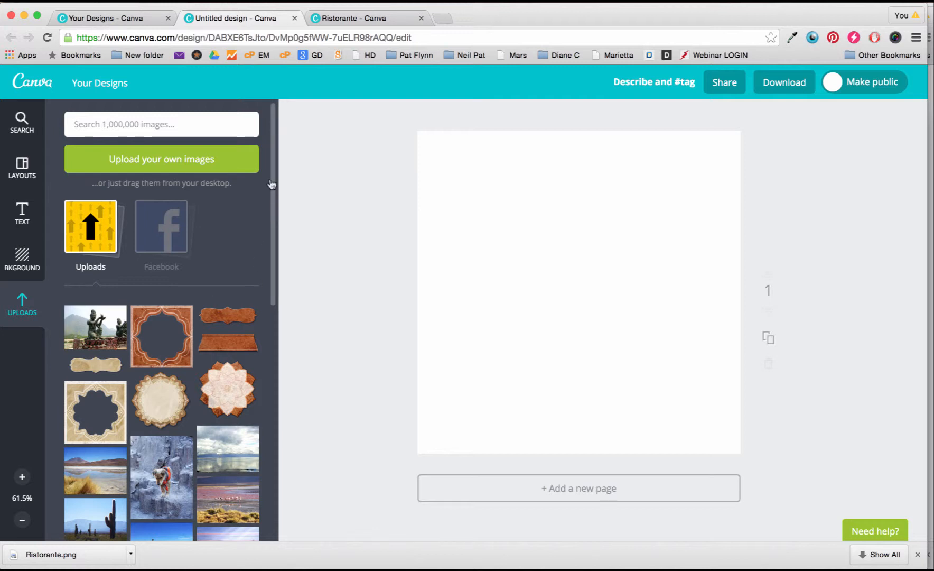
pyautogui.click(245, 167)
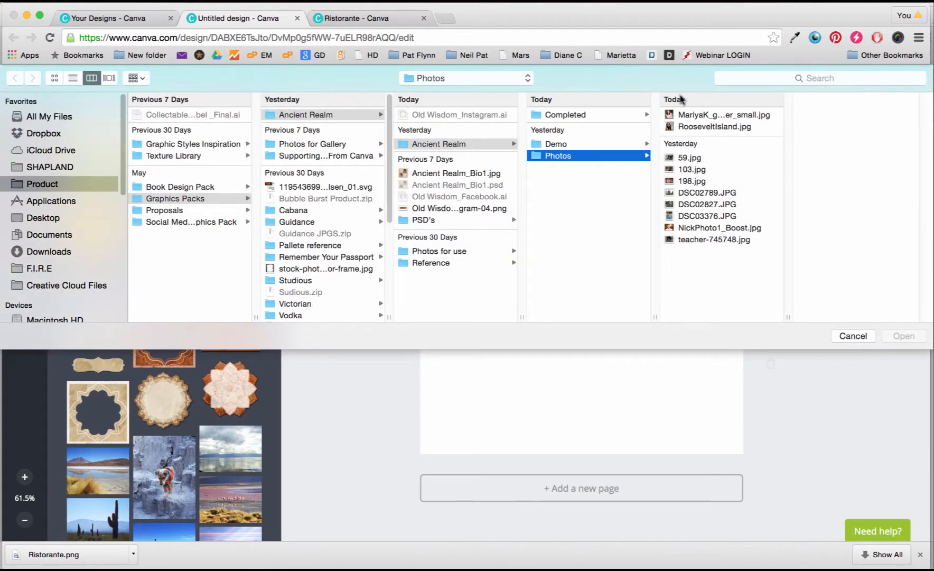
pyautogui.click(605, 144)
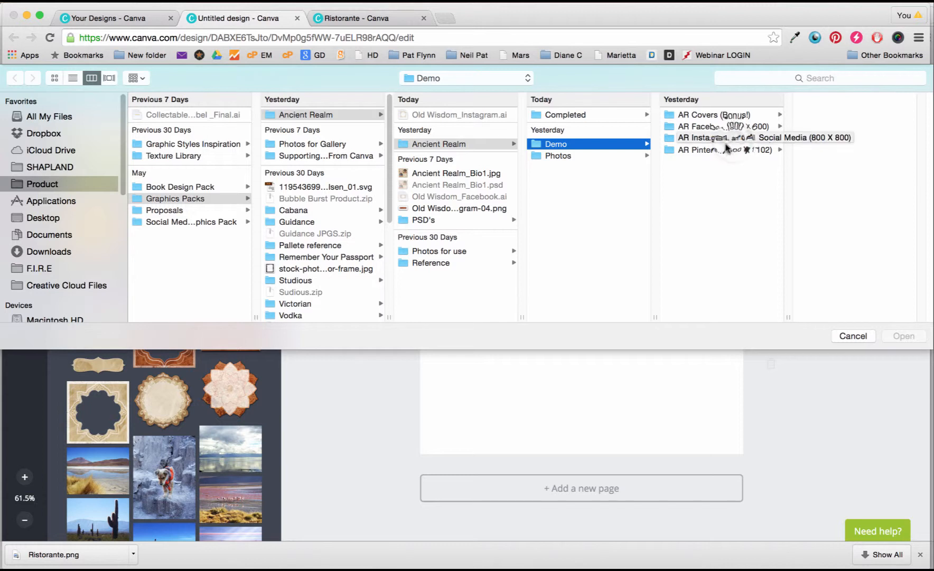
pyautogui.click(740, 139)
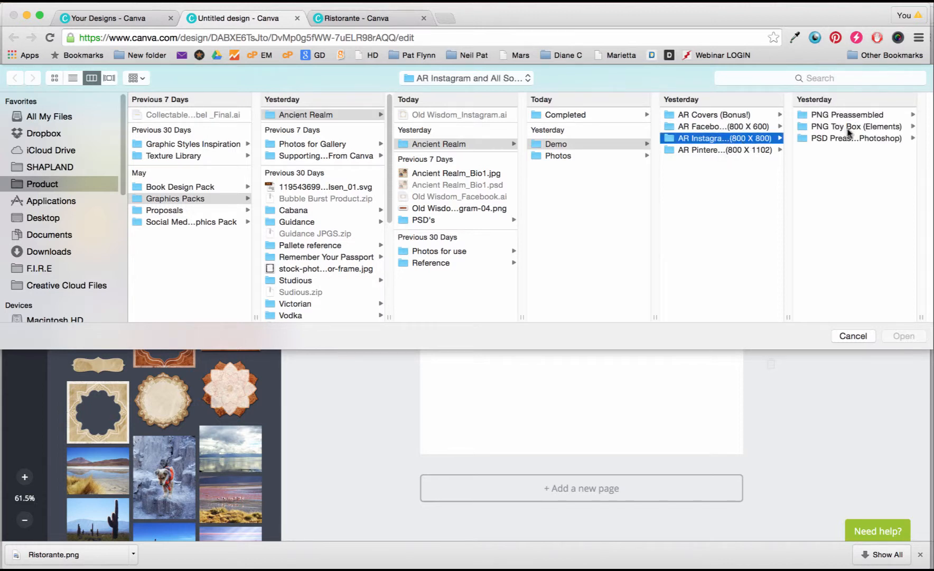
pyautogui.click(848, 128)
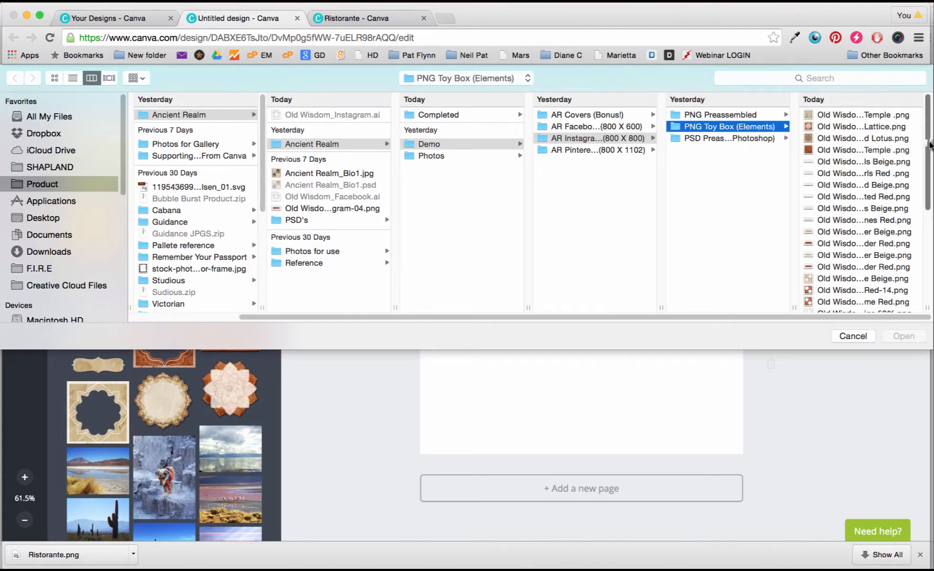
pyautogui.scroll(-5, 915, 311)
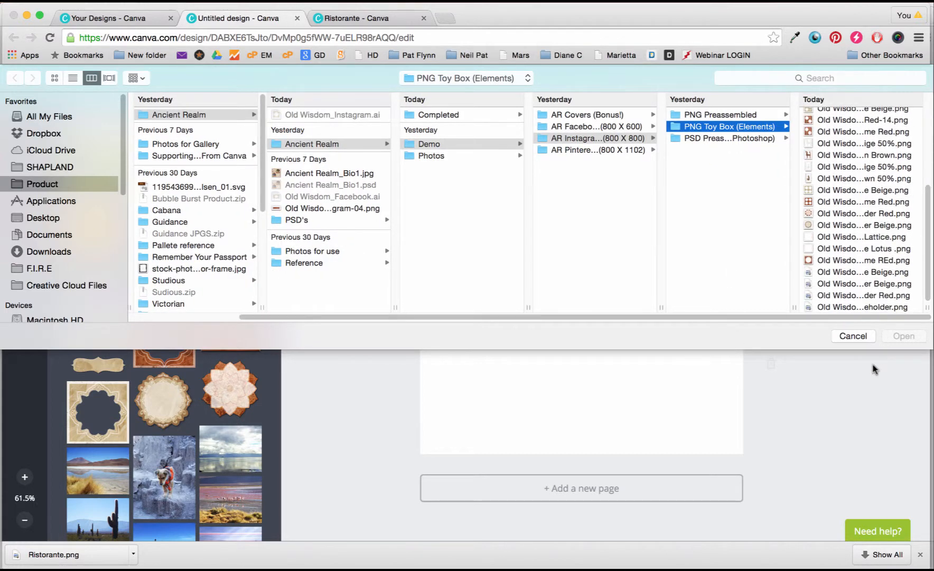
pyautogui.click(828, 261)
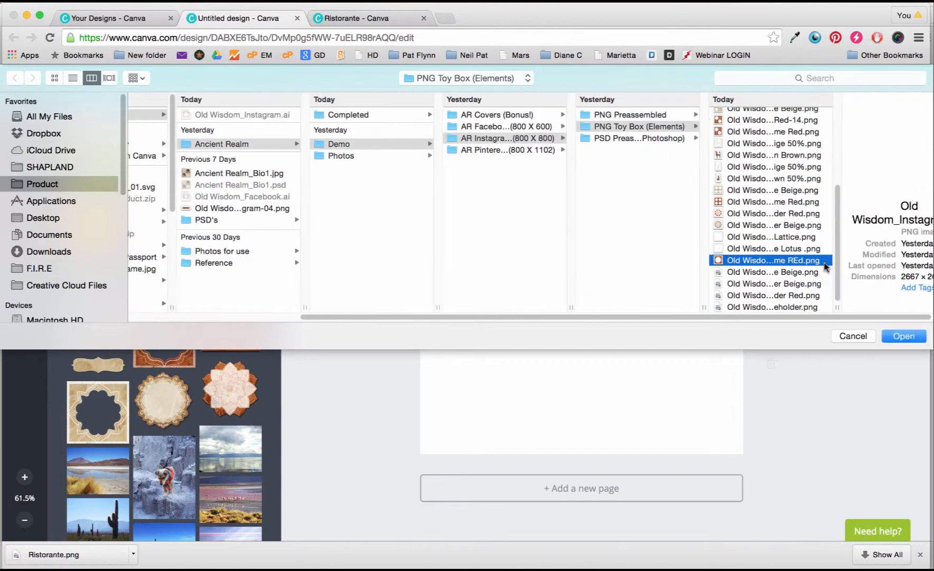
pyautogui.moveTo(794, 308); pyautogui.dragTo(879, 302)
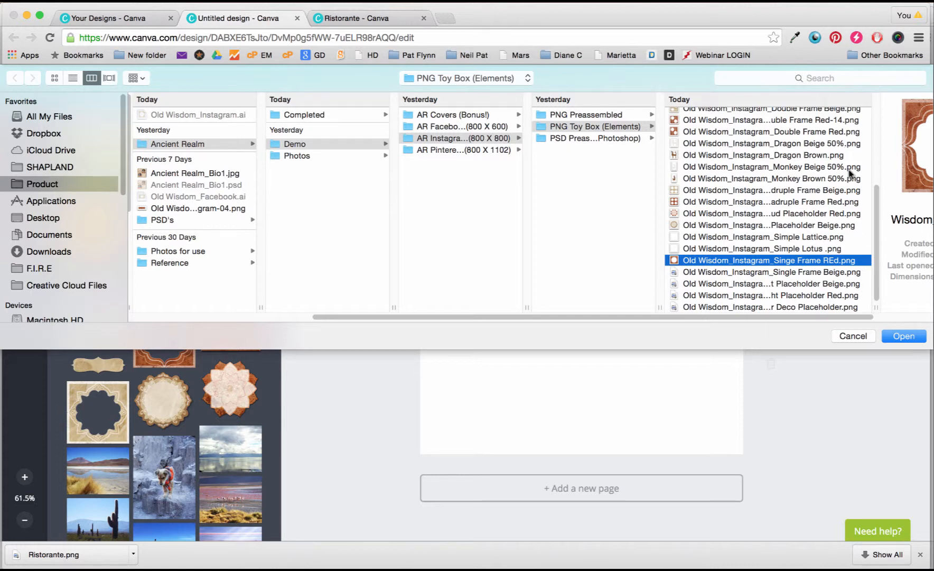
pyautogui.keyDown('shift'); pyautogui.click(776, 273); pyautogui.keyUp('shift')
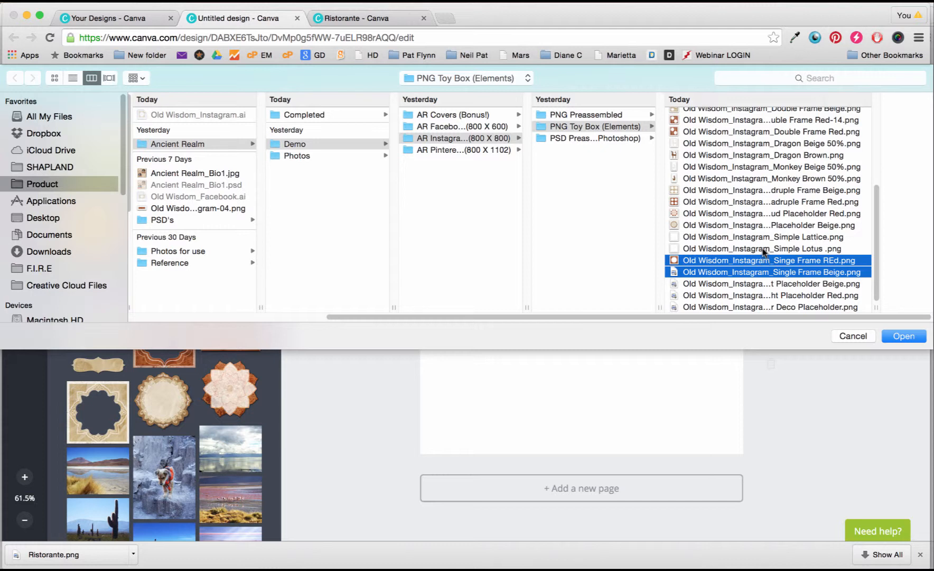
pyautogui.keyDown('super'); pyautogui.click(739, 226); pyautogui.keyUp('super')
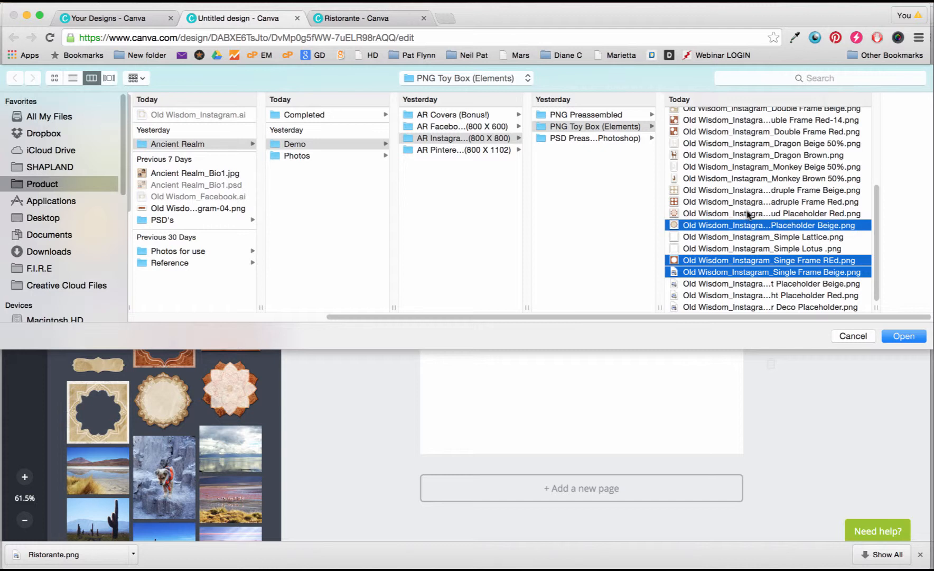
pyautogui.keyDown('super'); pyautogui.click(748, 214); pyautogui.keyUp('super')
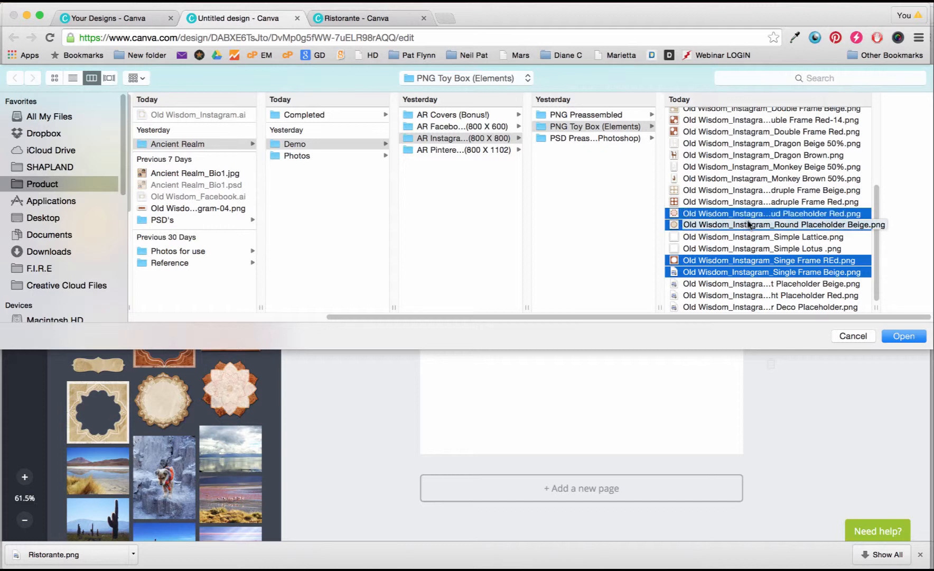
pyautogui.click(763, 293)
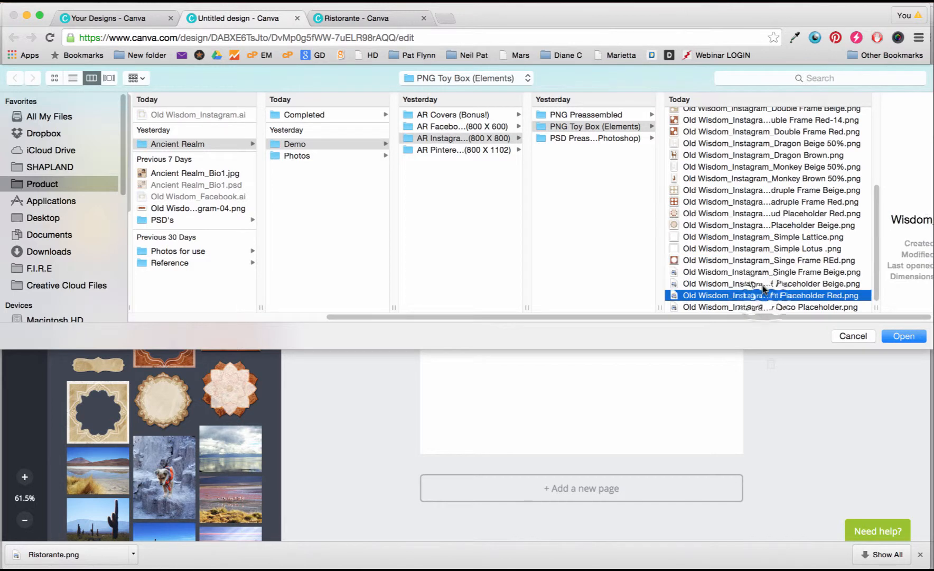
pyautogui.click(746, 272)
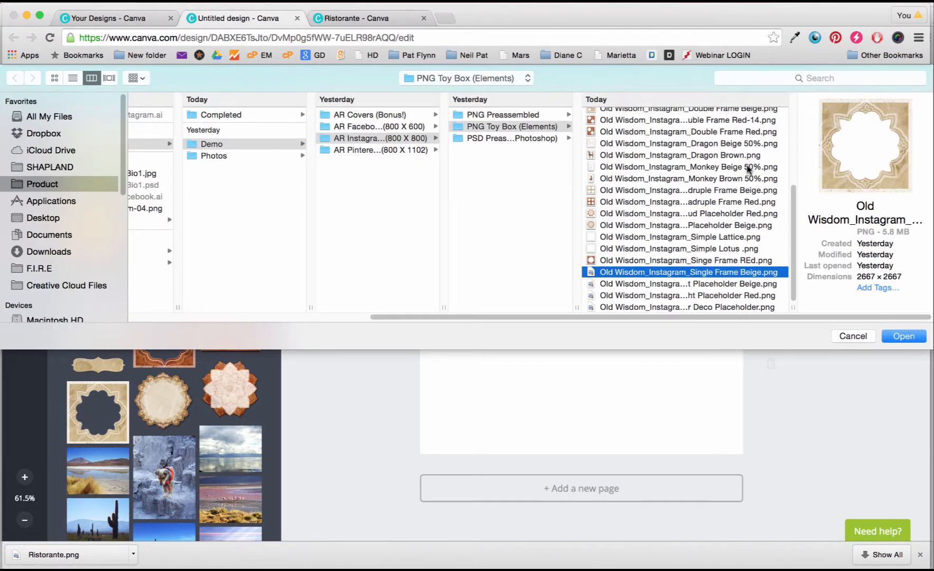
pyautogui.keyDown('shift'); pyautogui.click(722, 214); pyautogui.keyUp('shift')
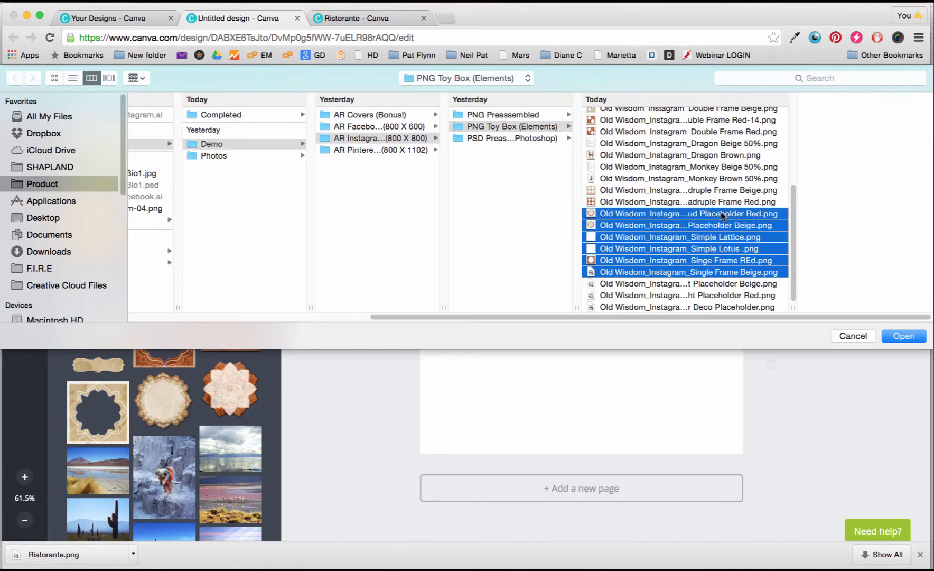
pyautogui.click(753, 295)
pyautogui.click(745, 272)
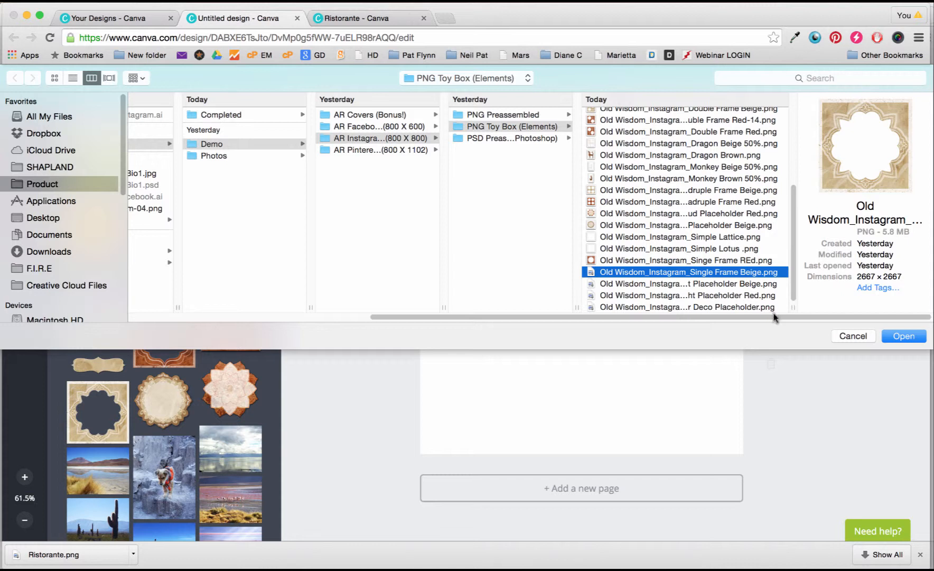
pyautogui.click(853, 336)
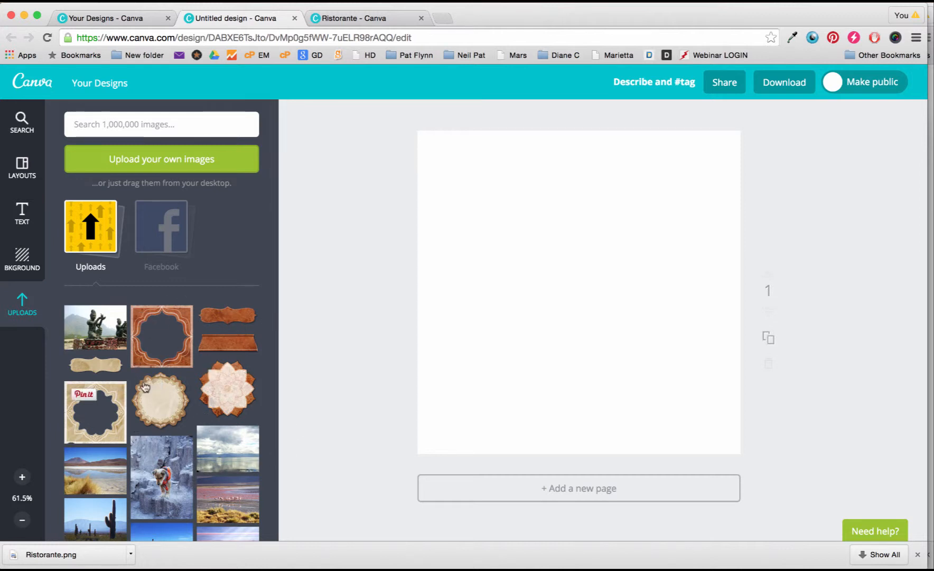
pyautogui.click(246, 172)
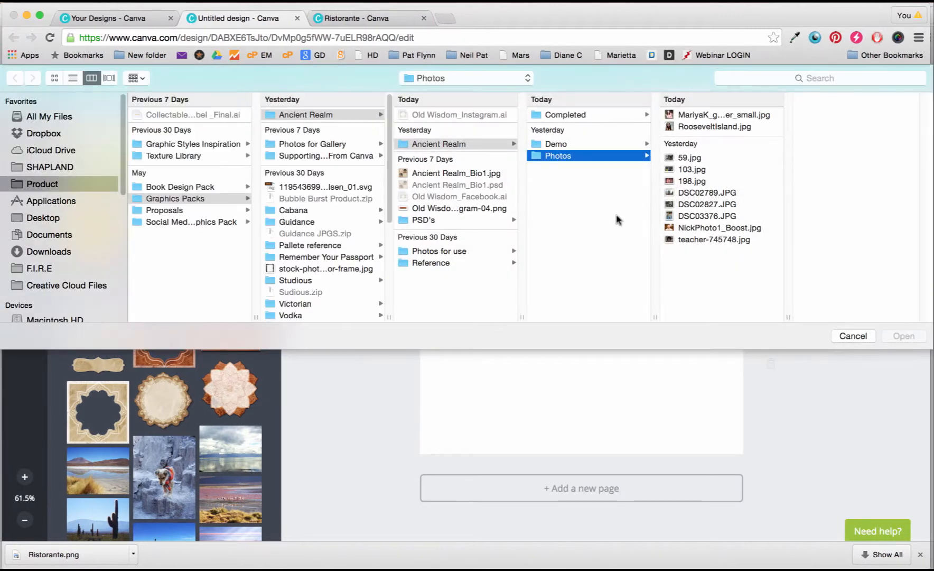
pyautogui.click(745, 115)
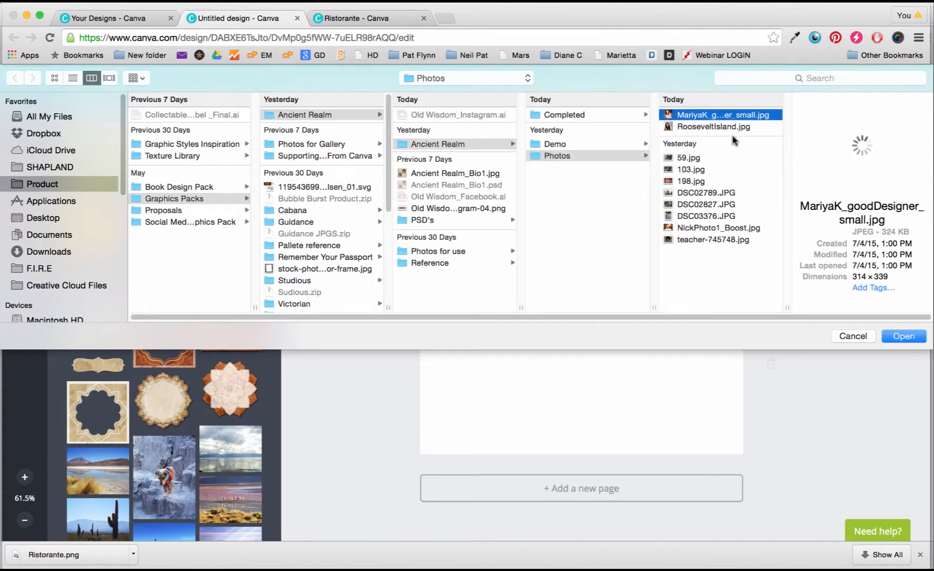
pyautogui.click(855, 338)
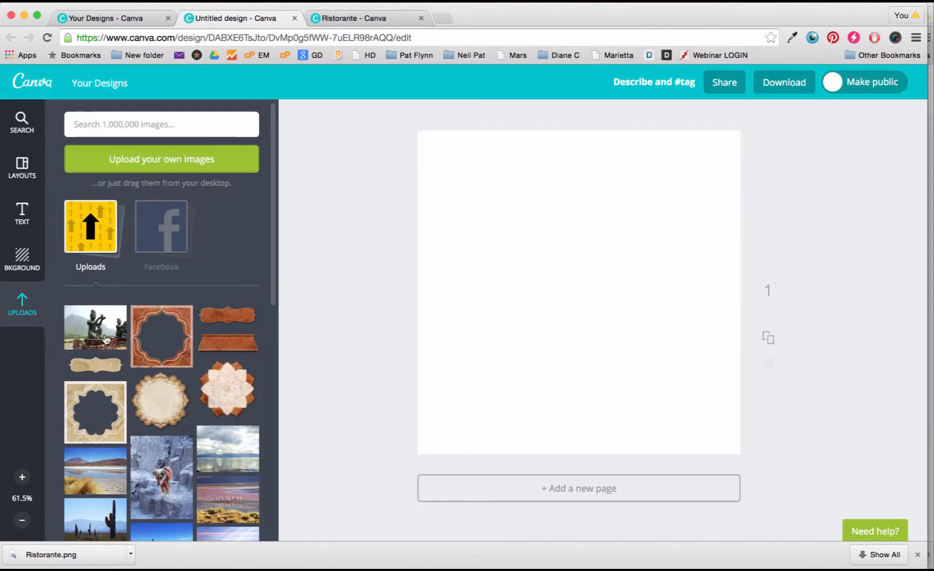
# Add the uploaded statue photo to the page, shrink it and move it near the page's centre.
pyautogui.click(101, 342)
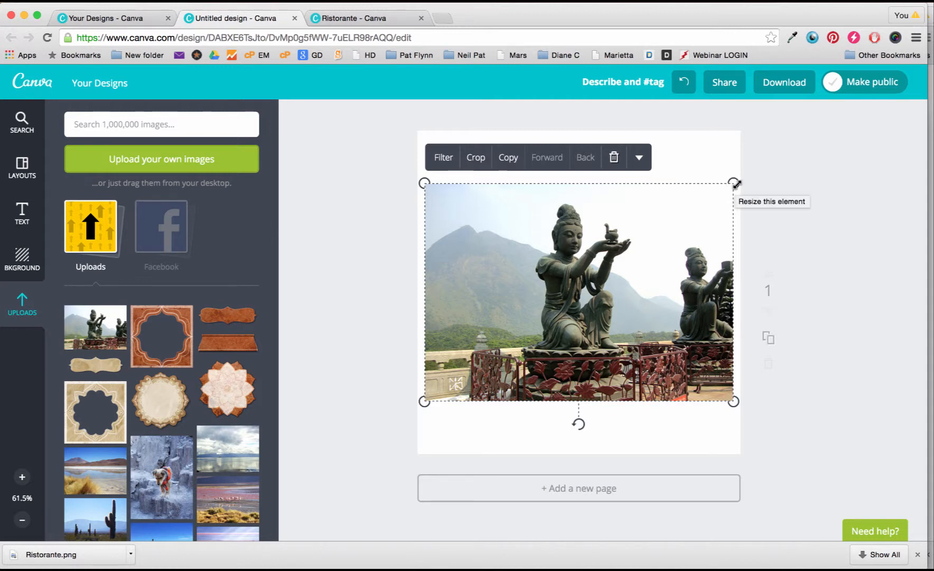
pyautogui.moveTo(734, 183); pyautogui.dragTo(682, 214)
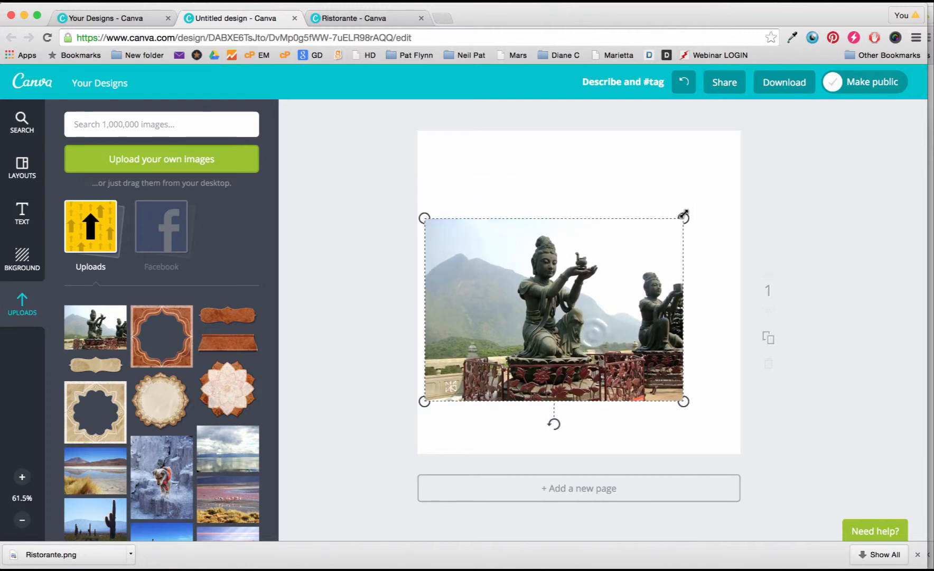
pyautogui.moveTo(594, 336); pyautogui.dragTo(621, 323)
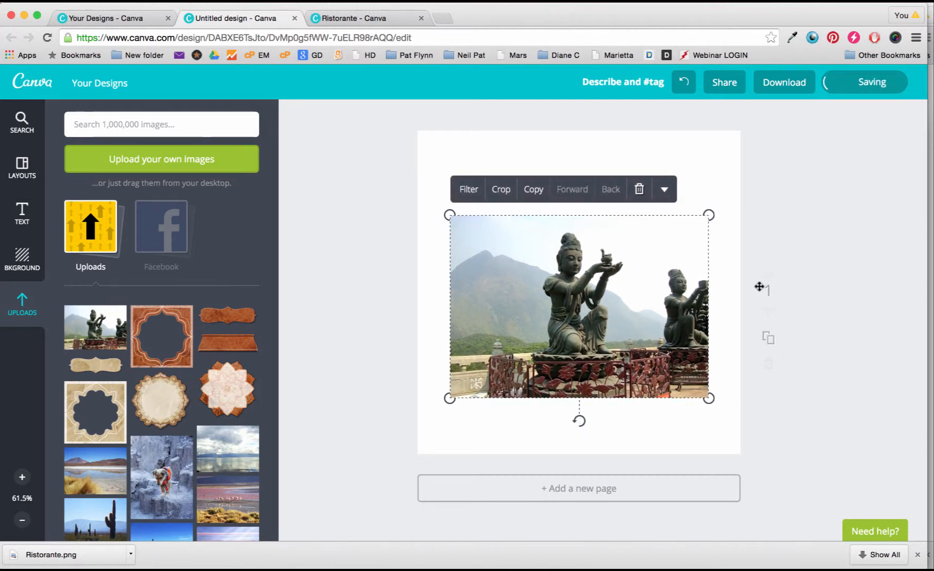
pyautogui.moveTo(597, 289)
pyautogui.mouseDown()
pyautogui.moveTo(597, 302)
pyautogui.moveTo(597, 275)
pyautogui.mouseUp()
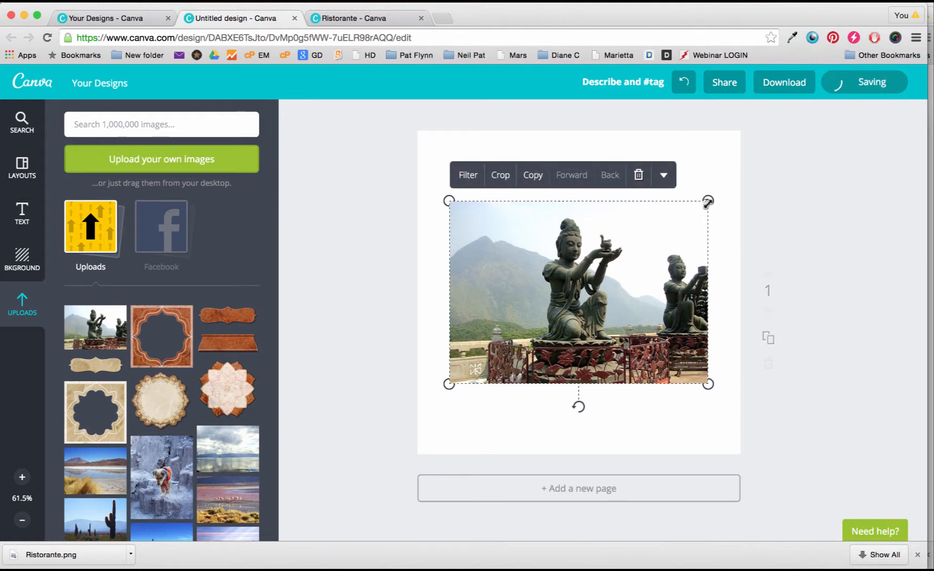
# Enlarge the statue photo beyond the page's side edges and centre it on the page.
pyautogui.moveTo(709, 200); pyautogui.dragTo(747, 174)
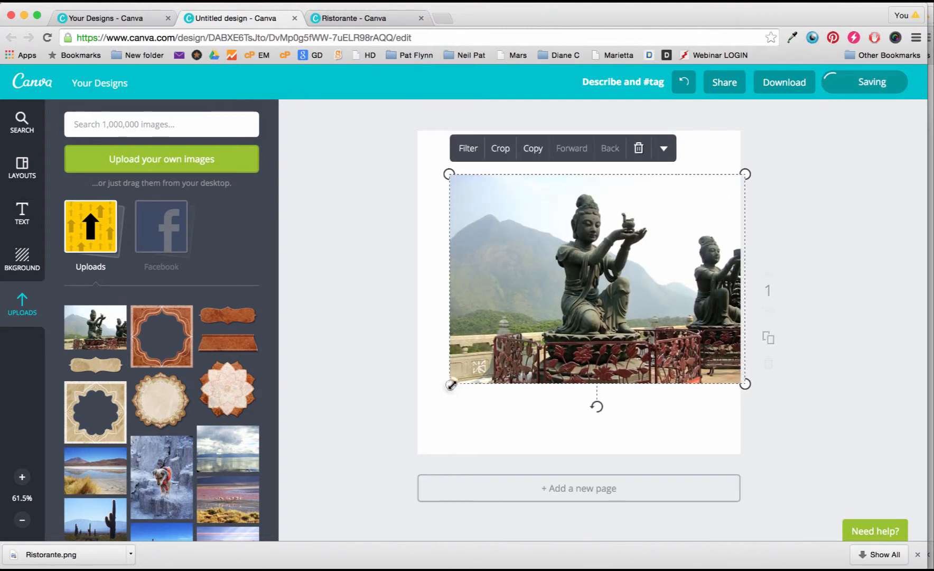
pyautogui.moveTo(450, 384); pyautogui.dragTo(349, 470)
pyautogui.click(746, 173)
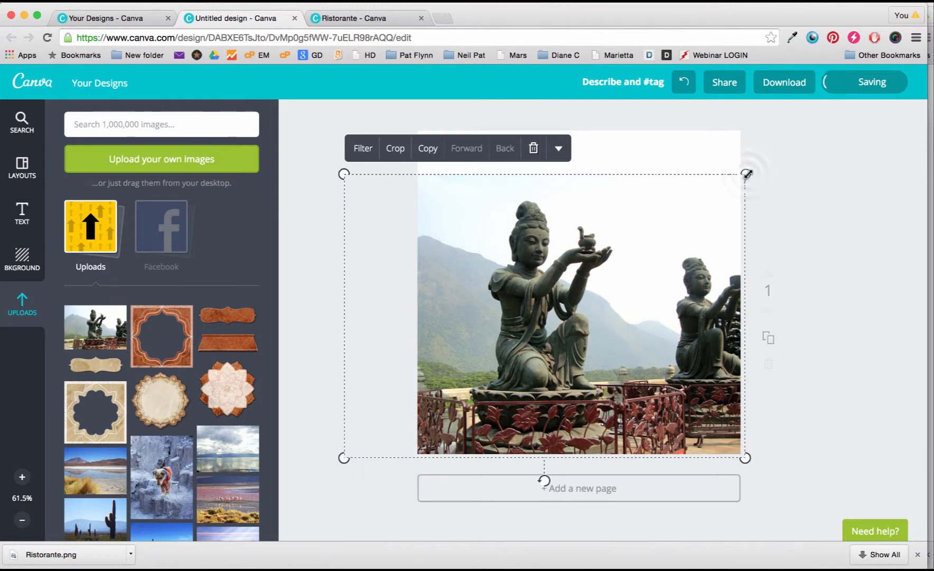
pyautogui.moveTo(746, 173); pyautogui.dragTo(768, 163)
pyautogui.moveTo(529, 373); pyautogui.dragTo(552, 356)
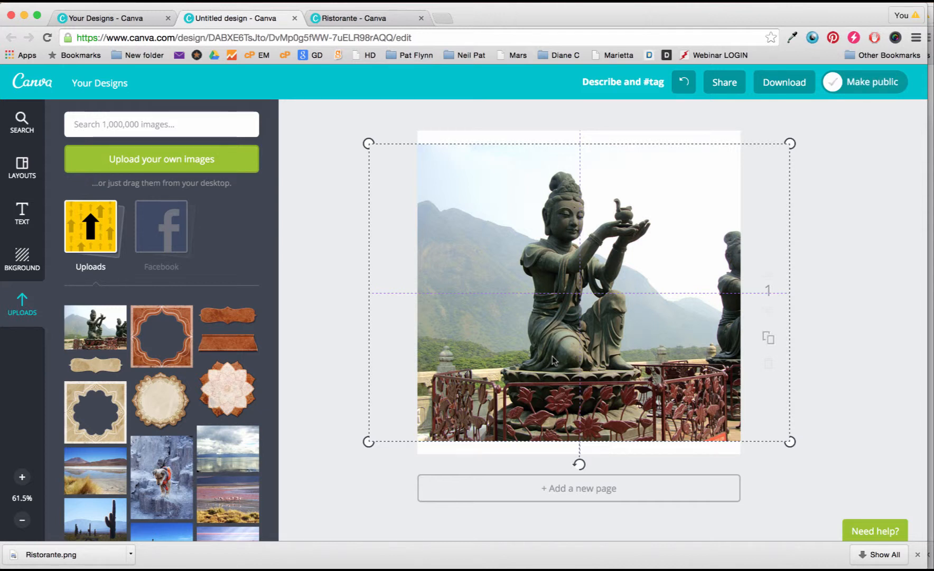
pyautogui.click(553, 355)
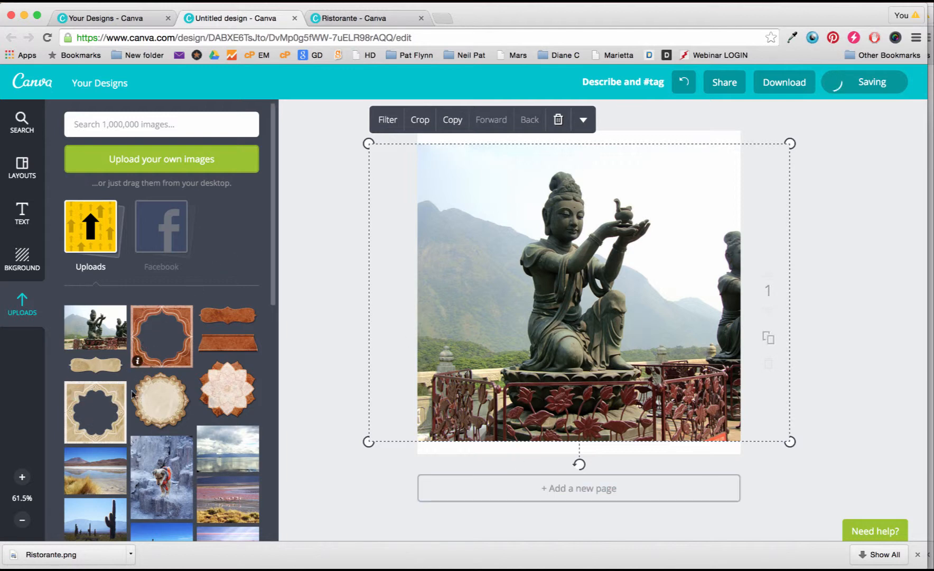
# Place the uploaded beige single frame over the statue photo and enlarge it slightly past the page edges.
pyautogui.click(113, 405)
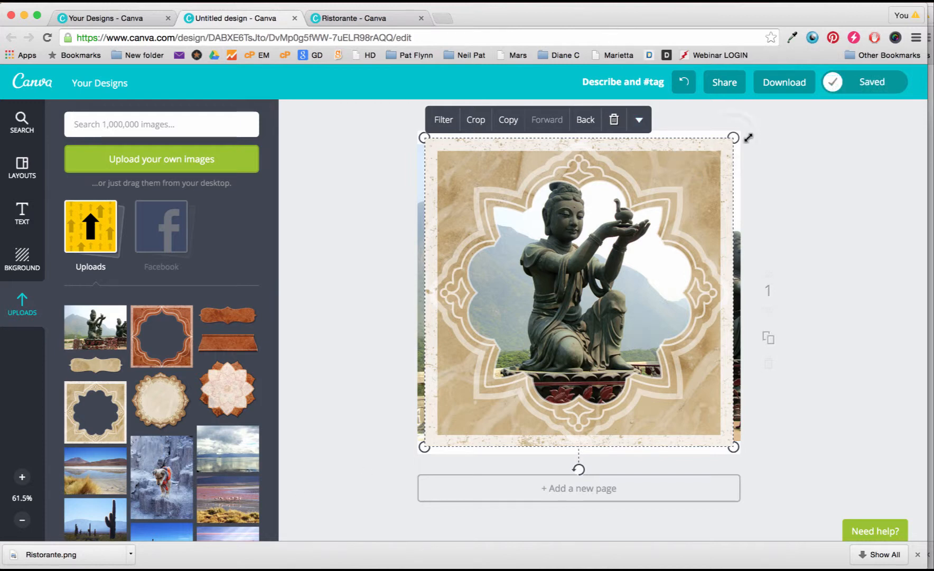
pyautogui.moveTo(734, 137); pyautogui.dragTo(743, 128)
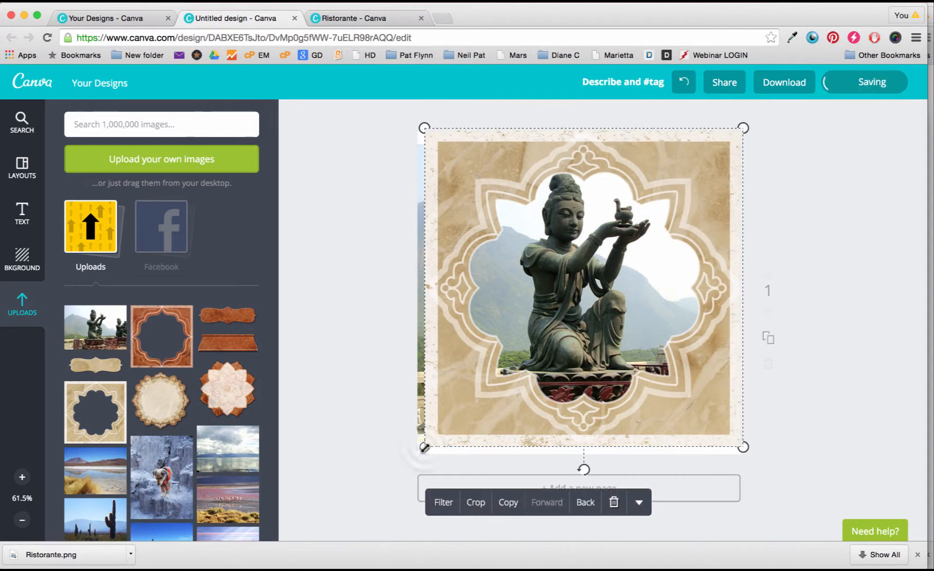
pyautogui.moveTo(424, 446); pyautogui.dragTo(415, 455)
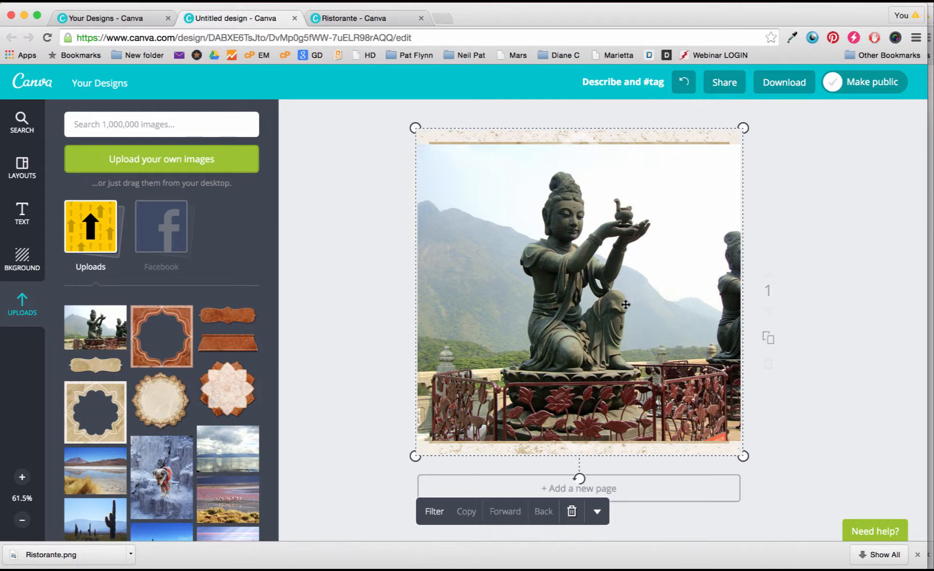
# Undo sending the beige frame behind the statue photo, along with the frame's last enlargement.
pyautogui.press('super+z')
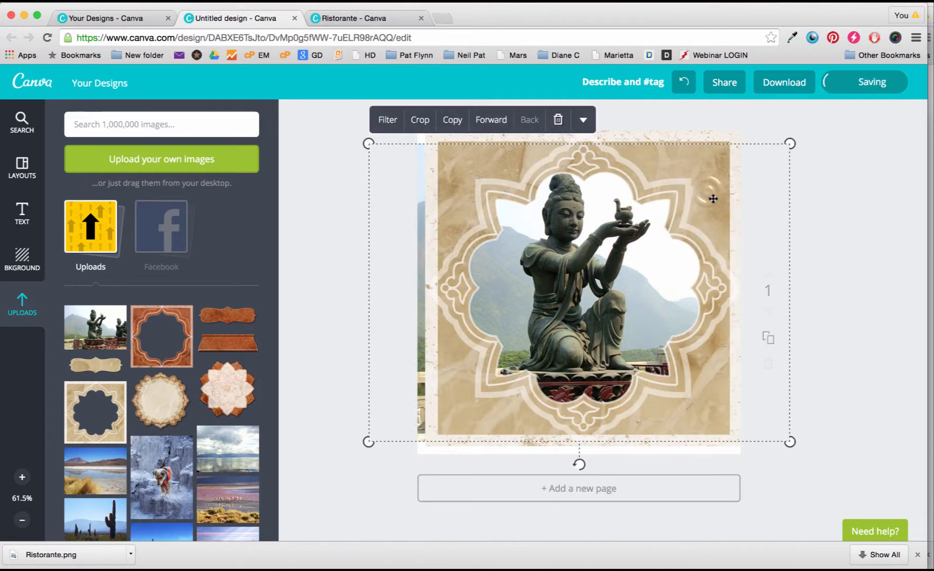
# Align the beige frame with the page's upper left corner, enlarge it to fill the page, and nudge it slightly right.
pyautogui.moveTo(709, 192)
pyautogui.mouseDown()
pyautogui.moveTo(688, 208)
pyautogui.moveTo(698, 194)
pyautogui.mouseUp()
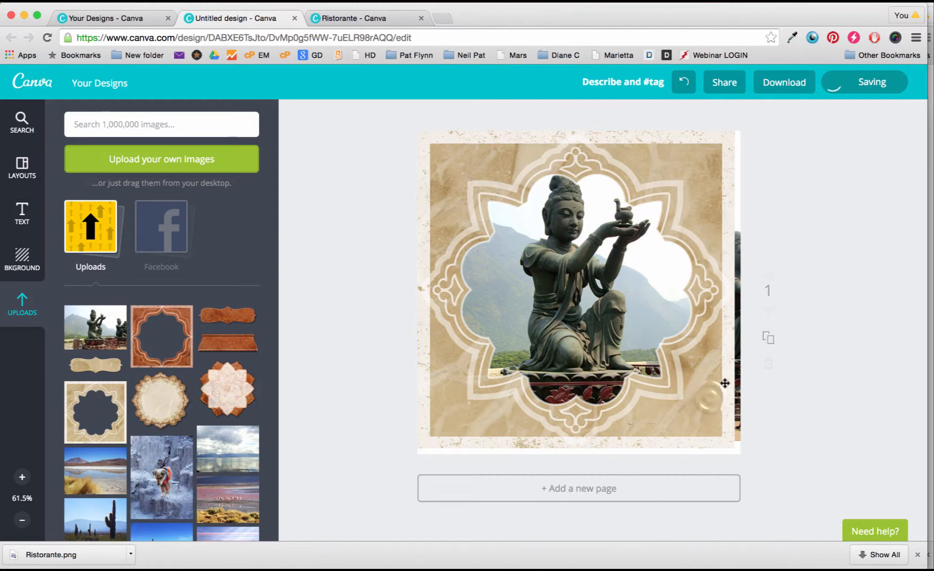
pyautogui.click(710, 412)
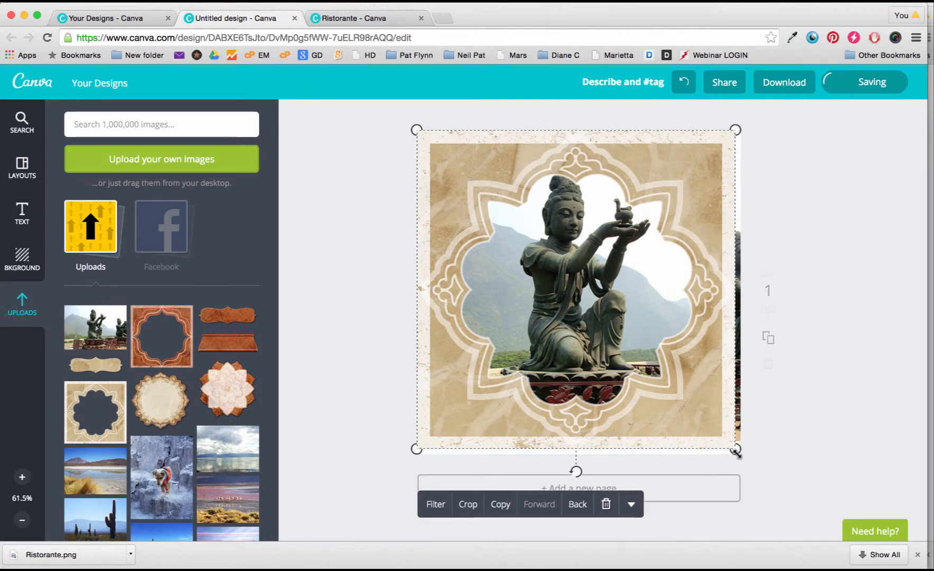
pyautogui.moveTo(737, 450); pyautogui.dragTo(741, 456)
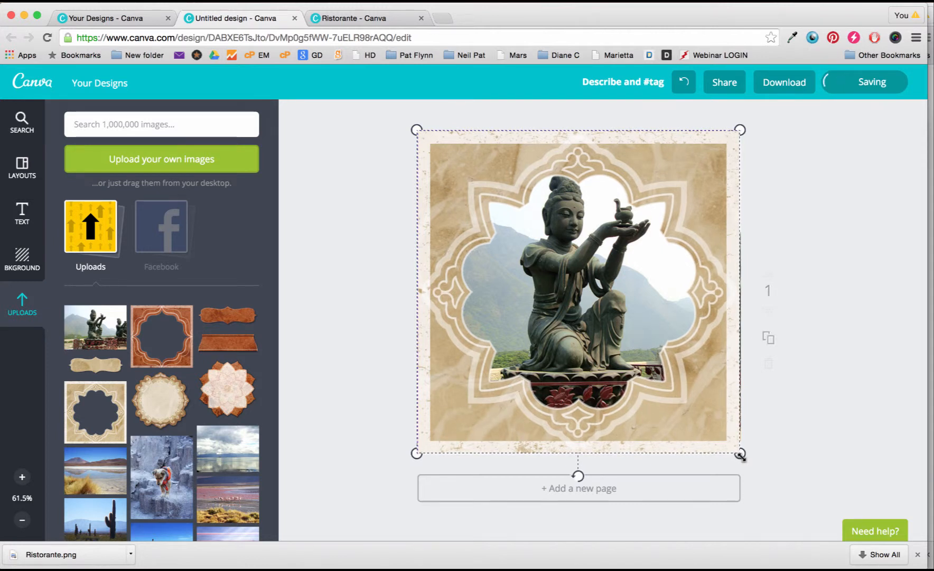
pyautogui.moveTo(740, 455); pyautogui.dragTo(742, 456)
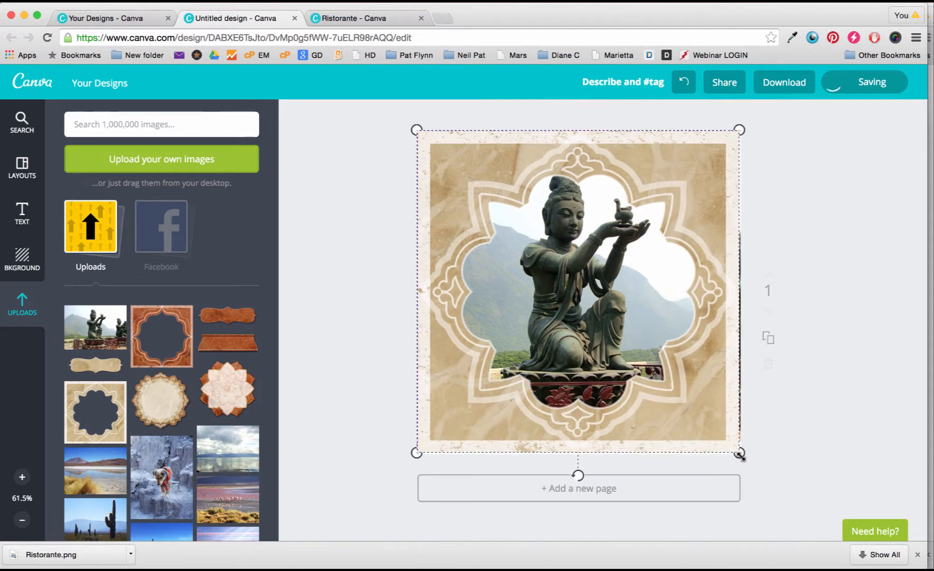
pyautogui.moveTo(742, 455); pyautogui.dragTo(740, 453)
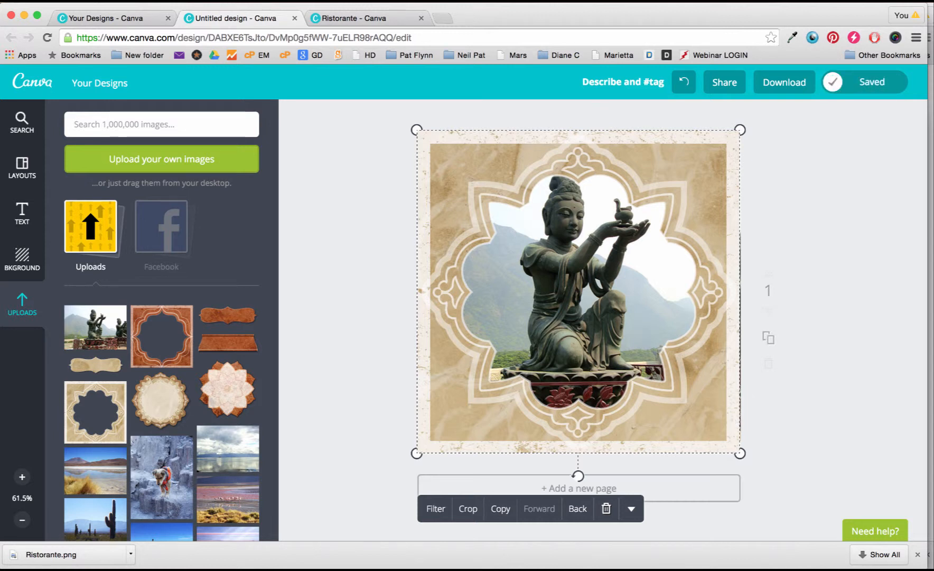
pyautogui.press('Right')
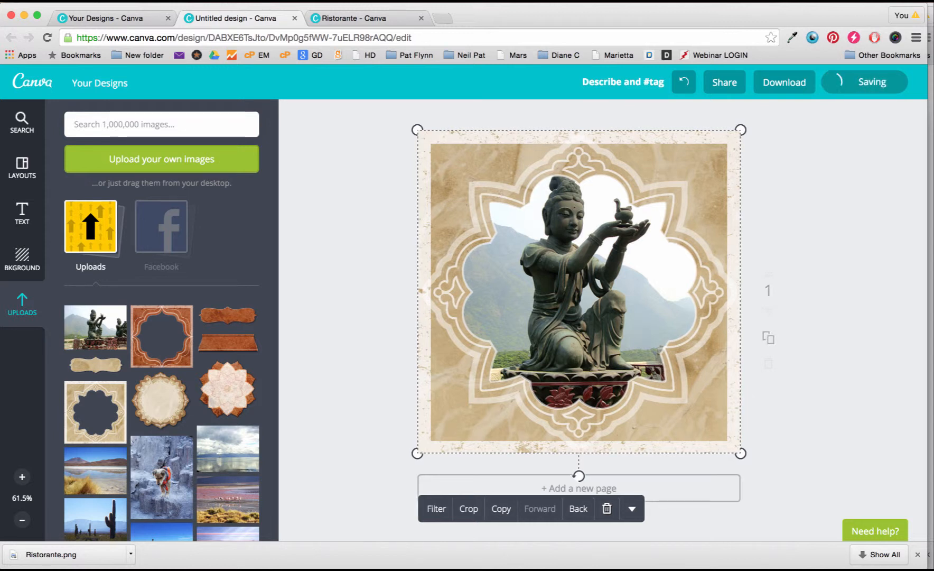
pyautogui.click(790, 441)
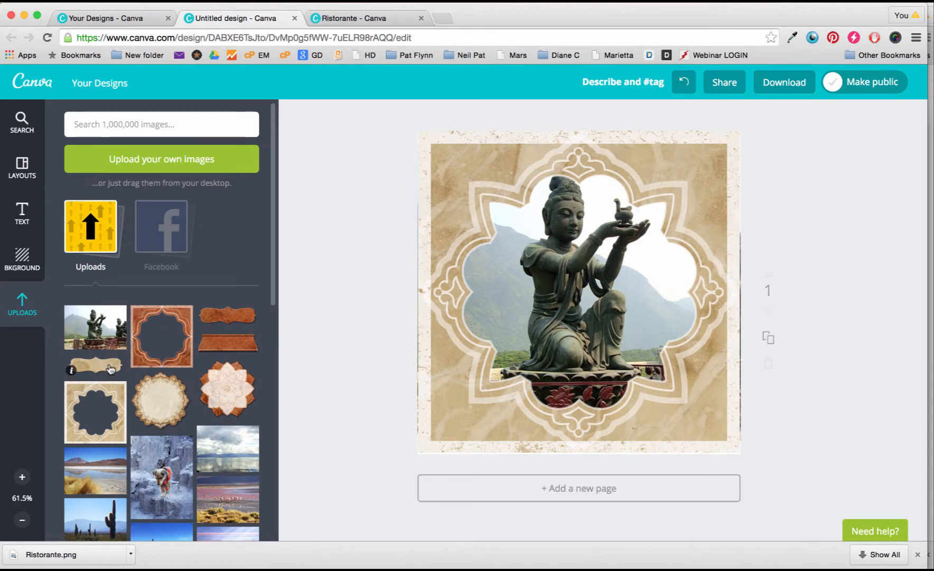
# Add the uploaded red ornate banner, move it across the lower part of the frame and reduce its height.
pyautogui.click(236, 316)
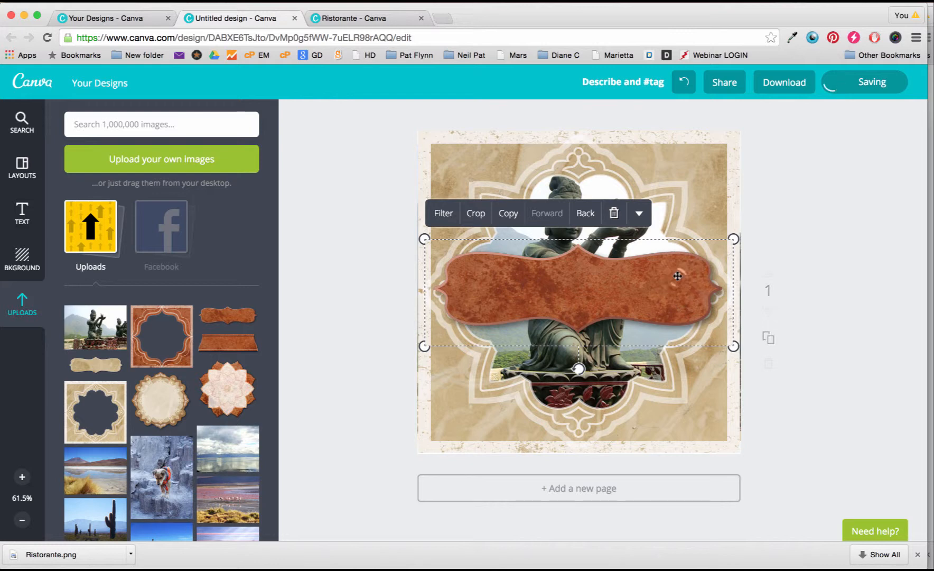
pyautogui.moveTo(675, 298); pyautogui.dragTo(678, 377)
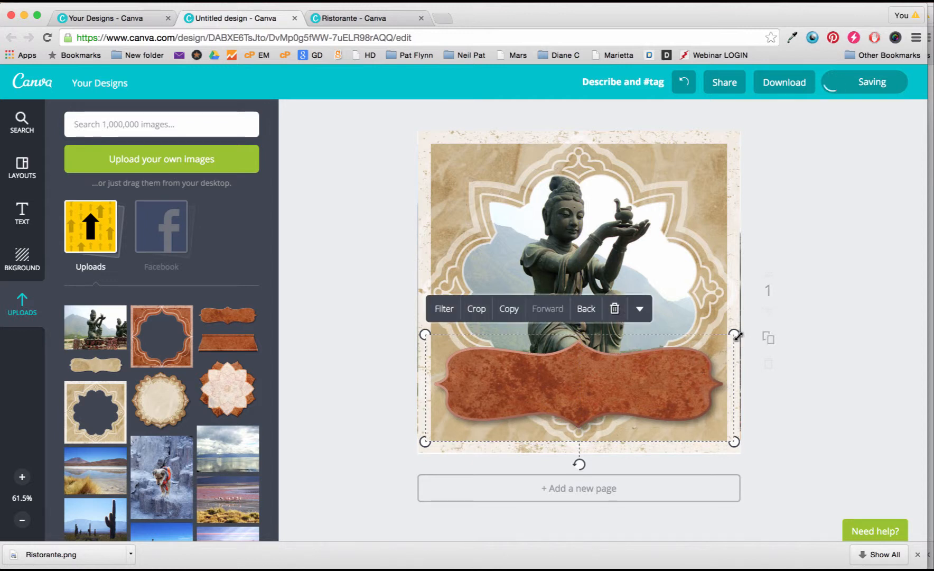
pyautogui.moveTo(735, 334)
pyautogui.mouseDown()
pyautogui.moveTo(678, 353)
pyautogui.moveTo(728, 332)
pyautogui.moveTo(704, 360)
pyautogui.moveTo(733, 335)
pyautogui.mouseUp()
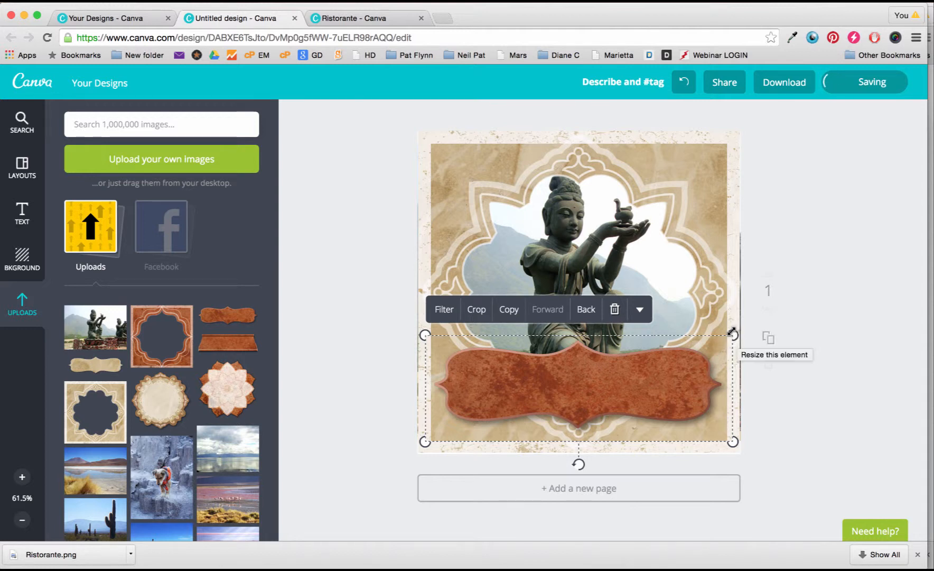
pyautogui.moveTo(733, 334)
pyautogui.mouseDown()
pyautogui.moveTo(738, 396)
pyautogui.moveTo(734, 322)
pyautogui.moveTo(736, 349)
pyautogui.mouseUp()
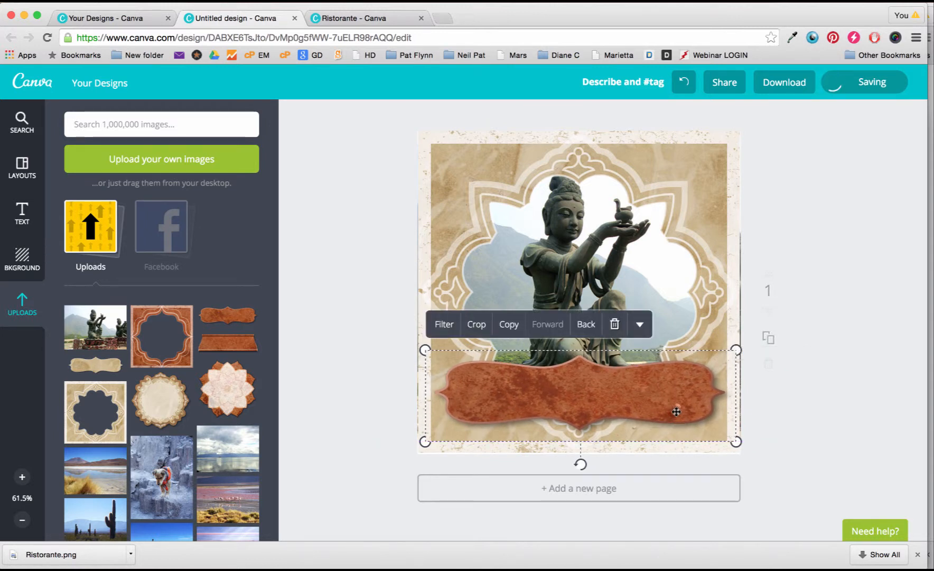
pyautogui.moveTo(674, 411); pyautogui.dragTo(672, 411)
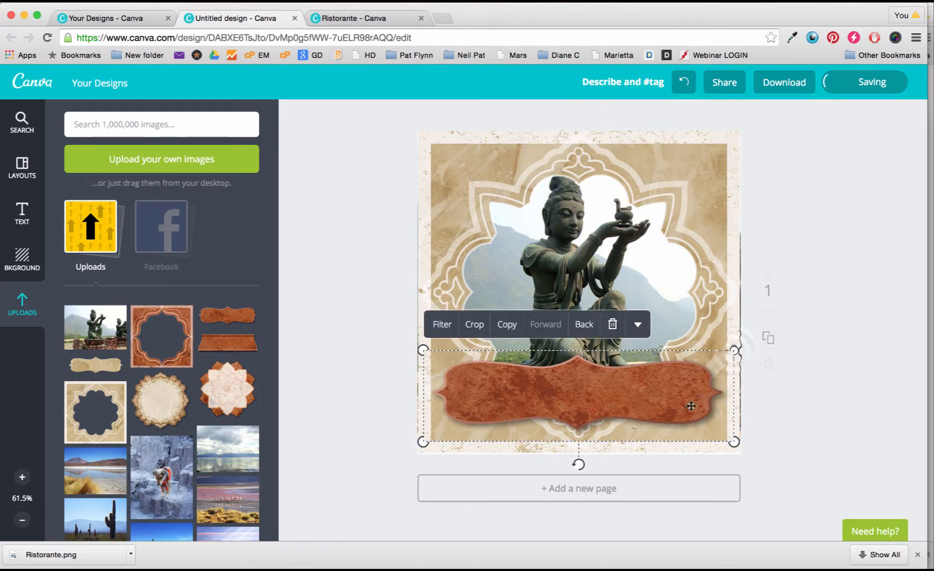
# Try wider and narrower versions of the red banner, restore it to nearly the page's width, and nudge it slightly right.
pyautogui.moveTo(734, 350); pyautogui.dragTo(735, 317)
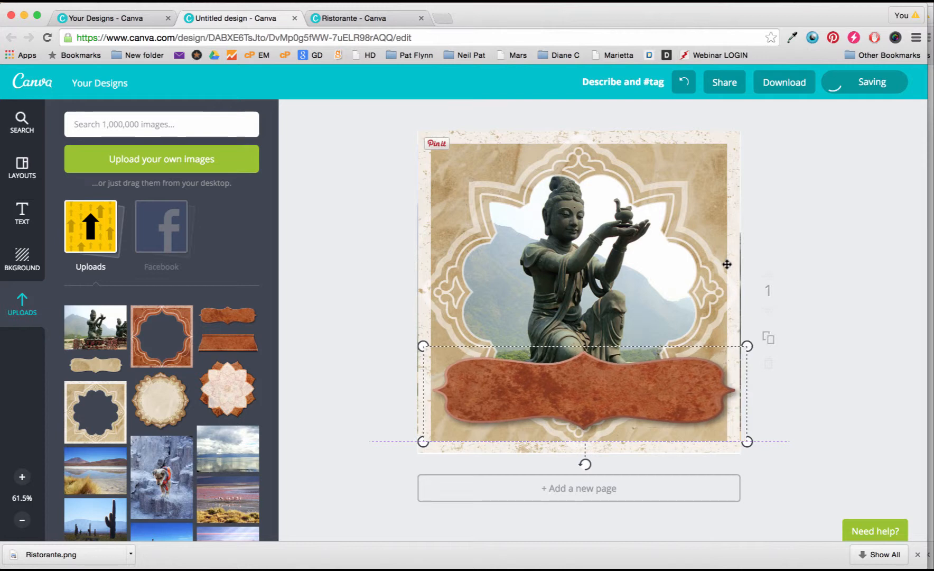
pyautogui.moveTo(742, 347); pyautogui.dragTo(855, 309)
pyautogui.moveTo(713, 335); pyautogui.dragTo(642, 356)
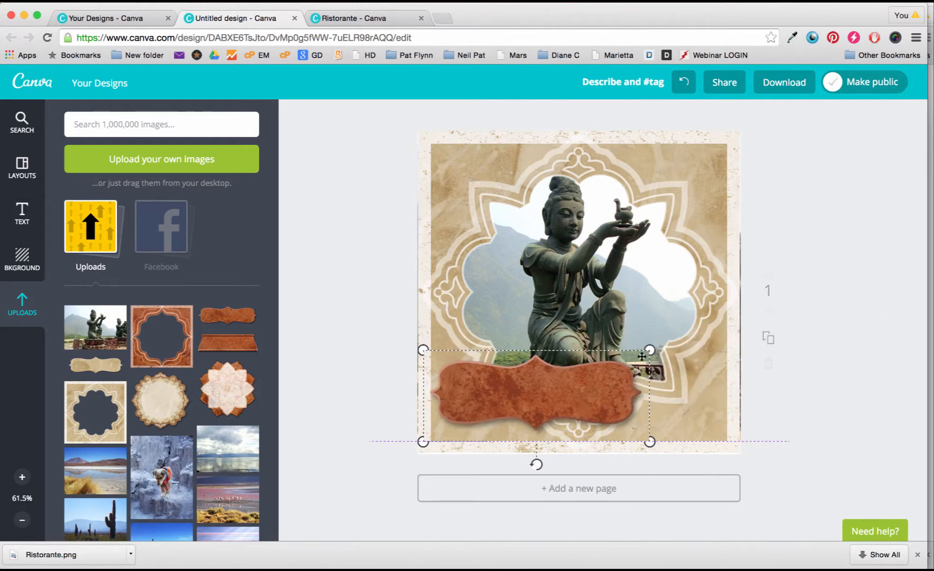
pyautogui.moveTo(497, 351); pyautogui.dragTo(735, 347)
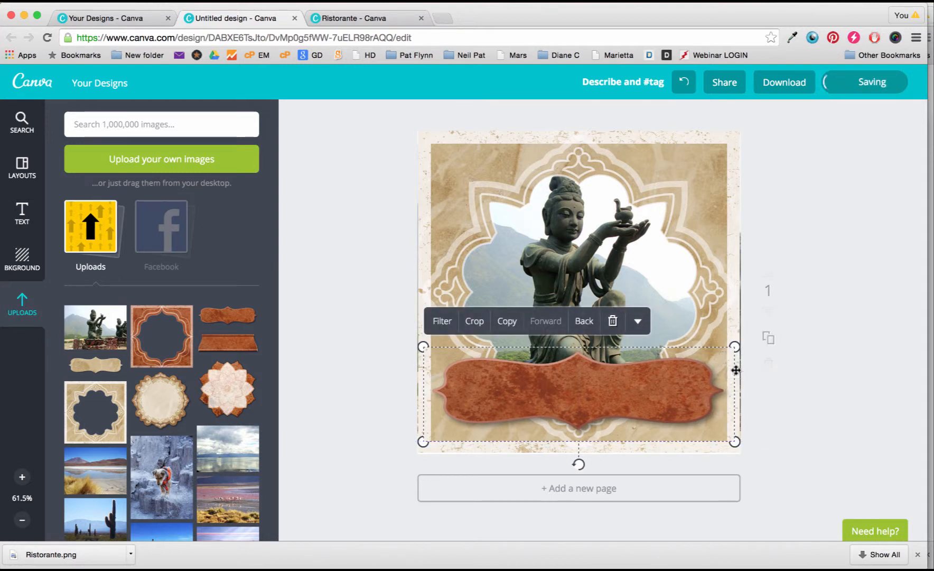
pyautogui.press('Right')
pyautogui.press('Right')
pyautogui.press('Right')
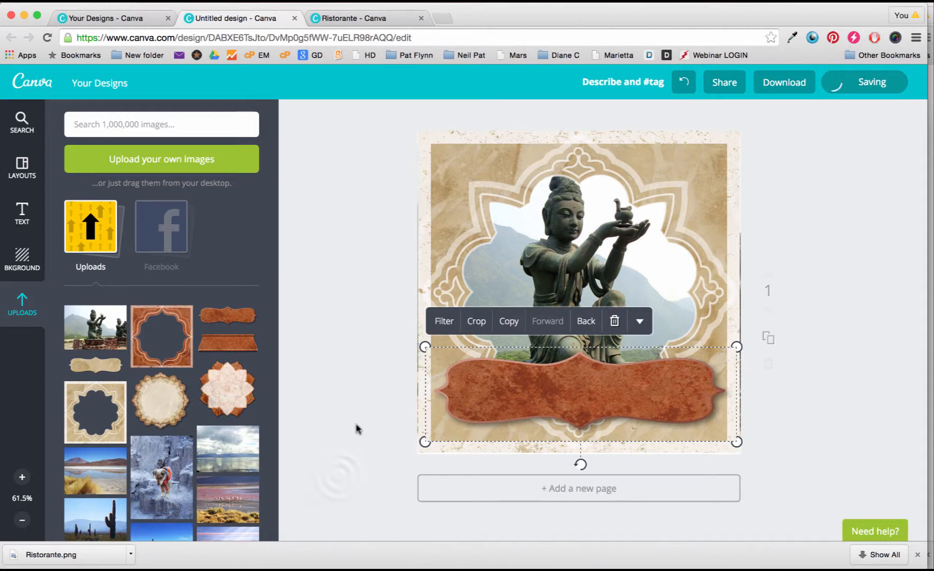
pyautogui.click(352, 499)
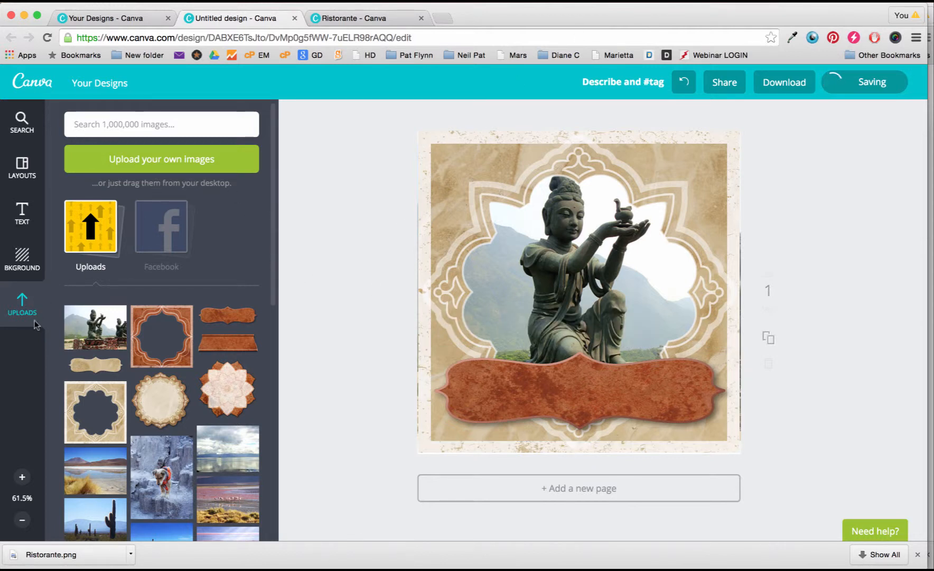
pyautogui.click(22, 224)
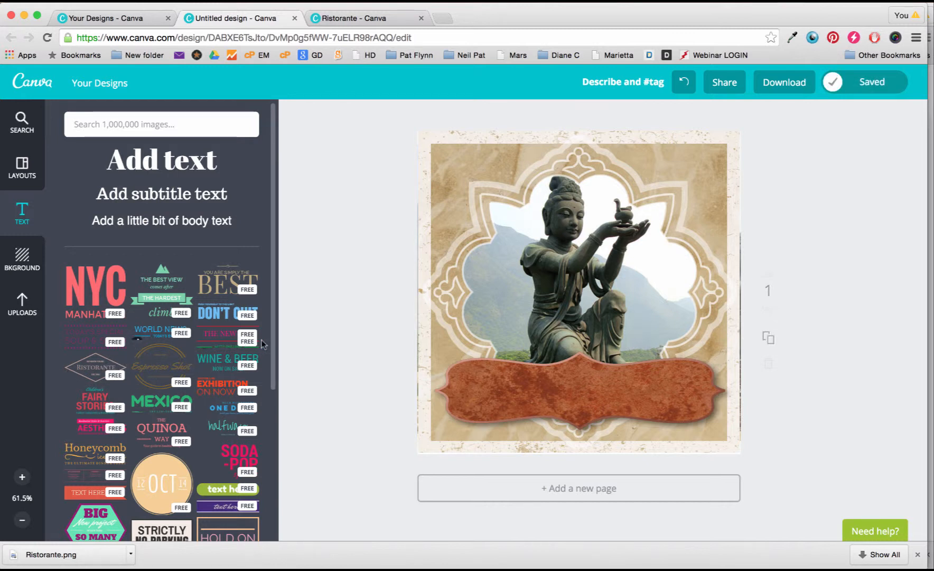
pyautogui.click(210, 315)
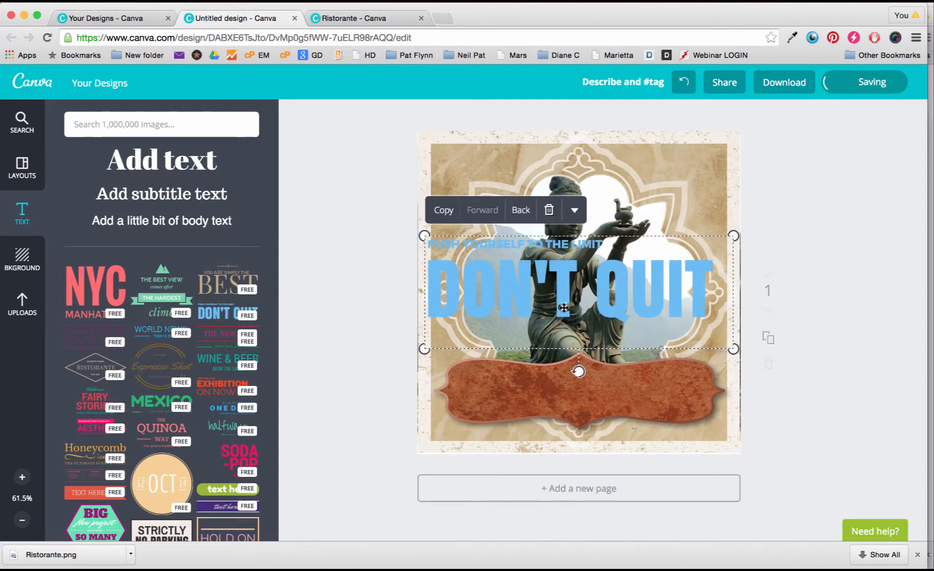
pyautogui.moveTo(564, 307)
pyautogui.mouseDown()
pyautogui.moveTo(569, 352)
pyautogui.moveTo(578, 326)
pyautogui.moveTo(560, 319)
pyautogui.mouseUp()
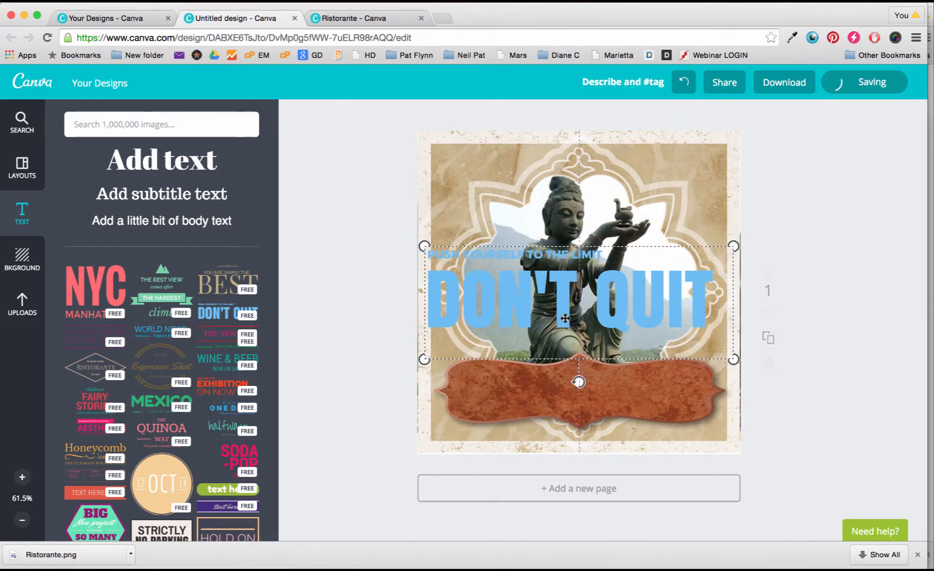
pyautogui.doubleClick(566, 252)
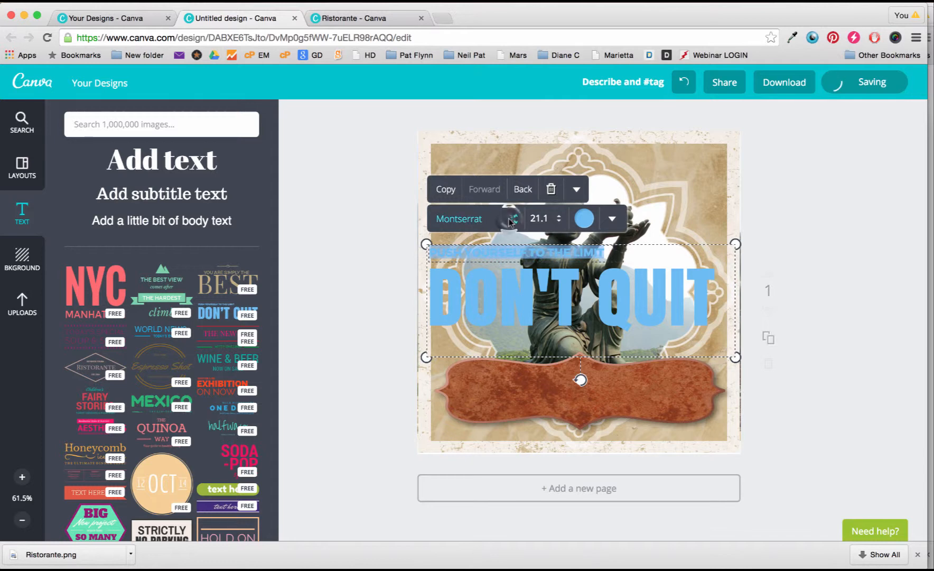
pyautogui.click(459, 219)
pyautogui.click(356, 313)
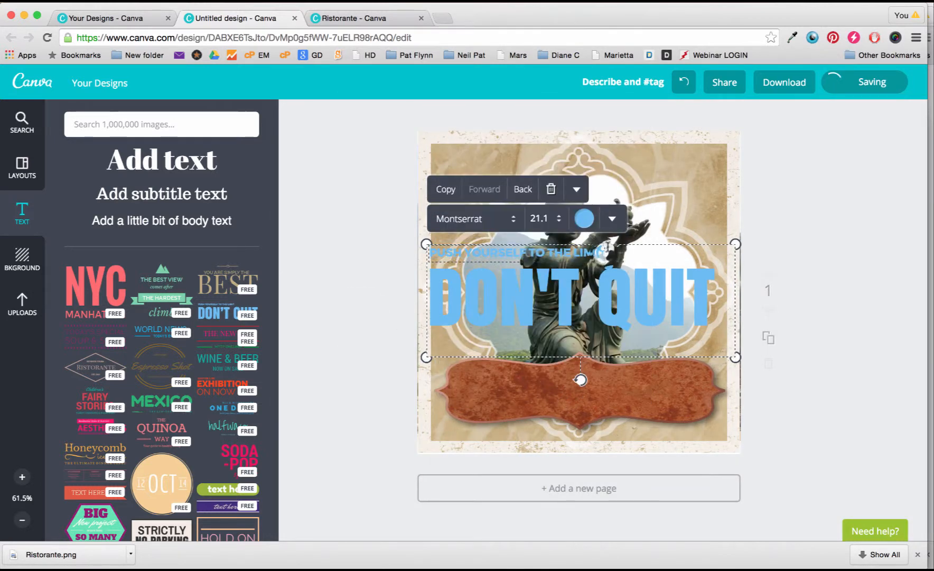
pyautogui.moveTo(605, 252); pyautogui.dragTo(408, 243)
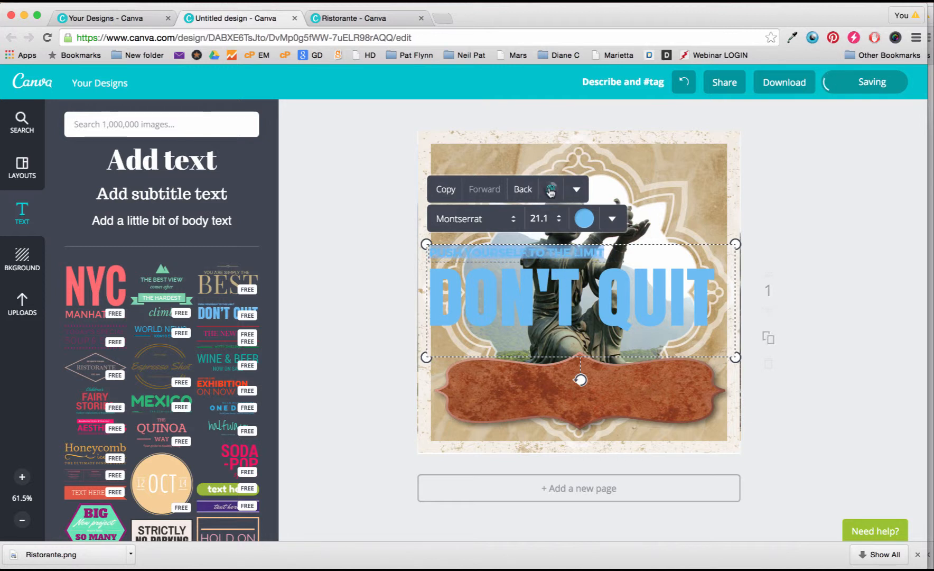
pyautogui.press('Delete')
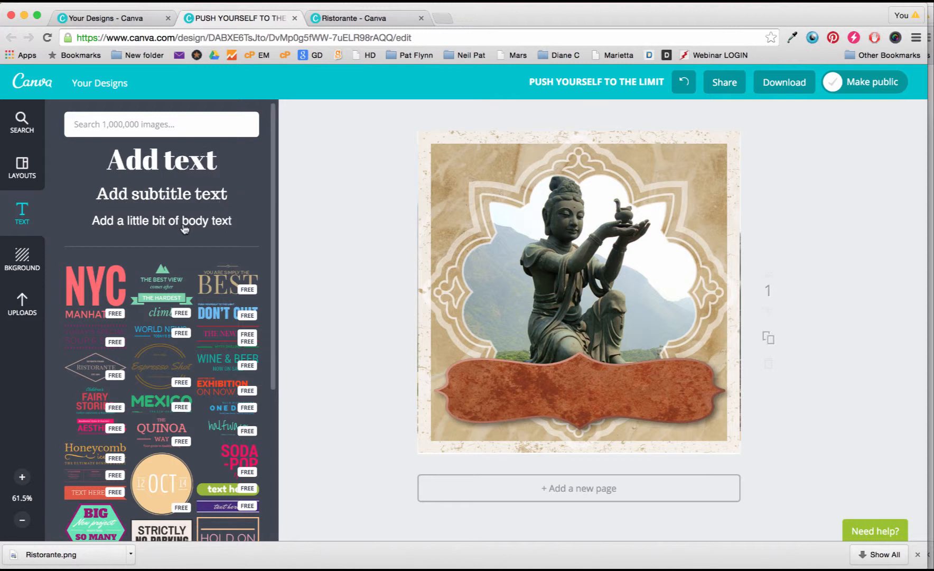
# Add a heading text box to the page and centre it on the red banner.
pyautogui.click(186, 161)
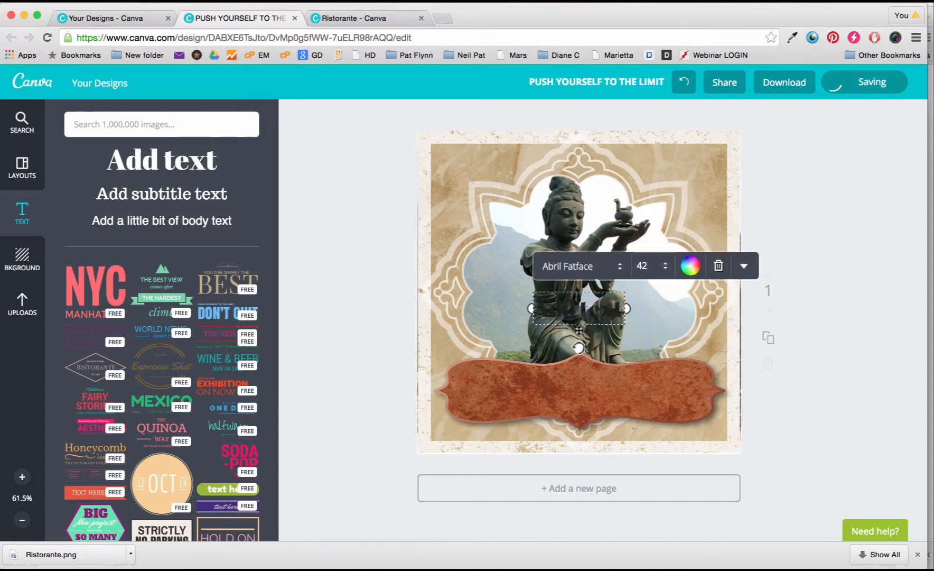
pyautogui.moveTo(578, 339); pyautogui.dragTo(537, 388)
pyautogui.click(565, 393)
pyautogui.moveTo(625, 395); pyautogui.dragTo(523, 390)
pyautogui.click(570, 393)
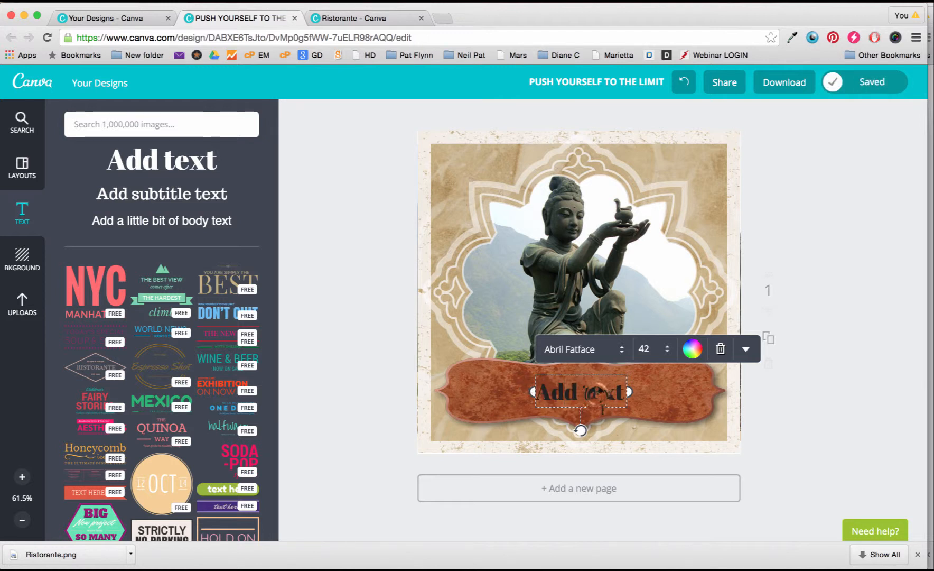
pyautogui.moveTo(592, 394); pyautogui.dragTo(531, 389)
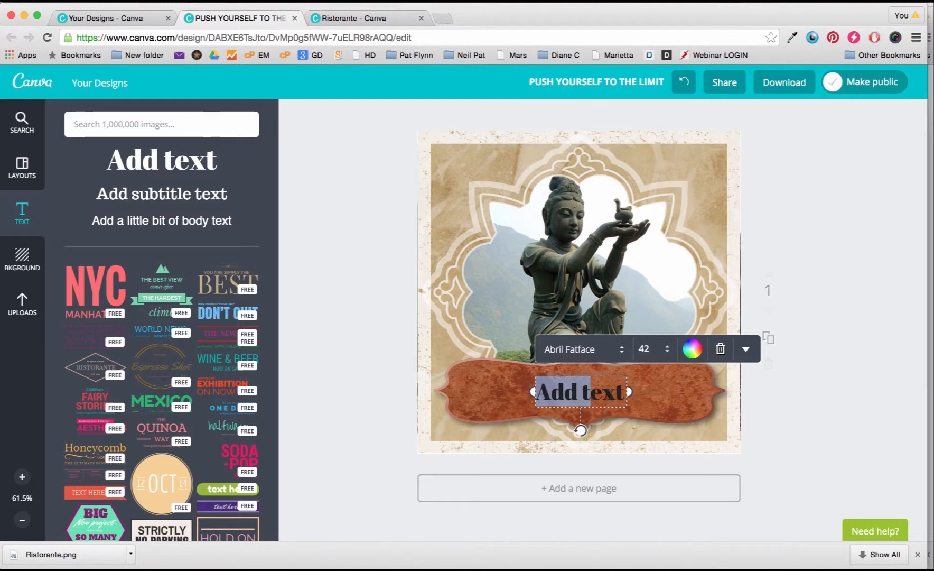
pyautogui.click(628, 378)
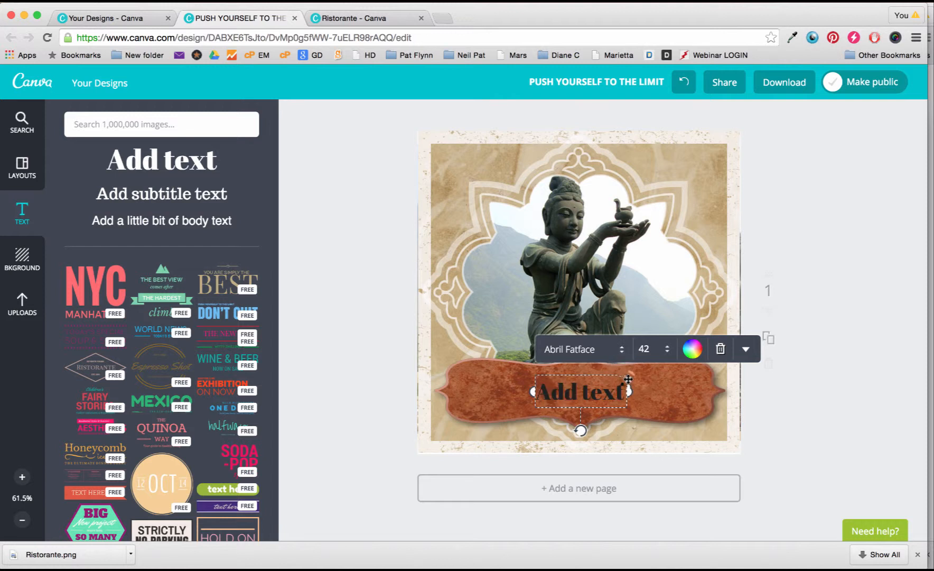
pyautogui.moveTo(629, 377)
pyautogui.mouseDown()
pyautogui.moveTo(671, 377)
pyautogui.moveTo(627, 380)
pyautogui.mouseUp()
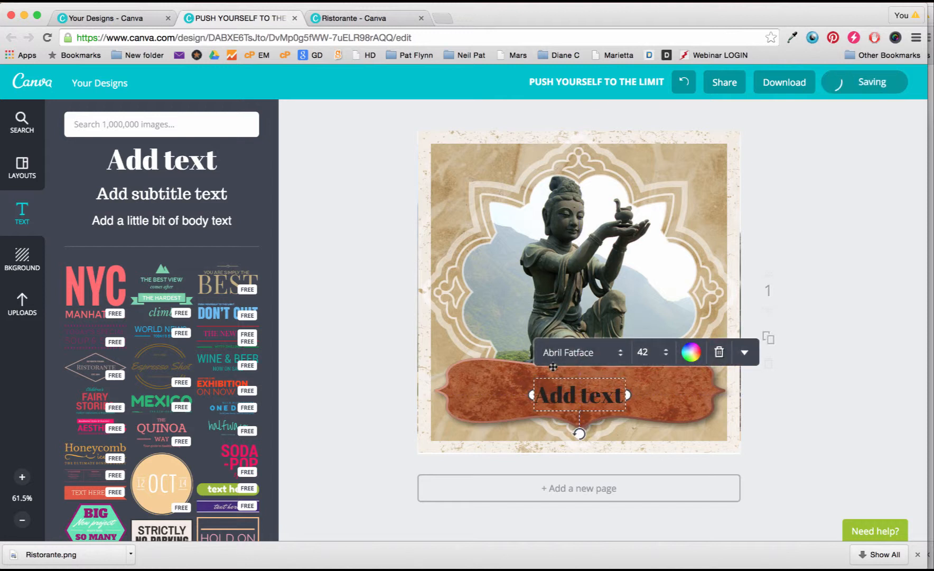
# Set the heading's text alignment to Center.
pyautogui.click(747, 354)
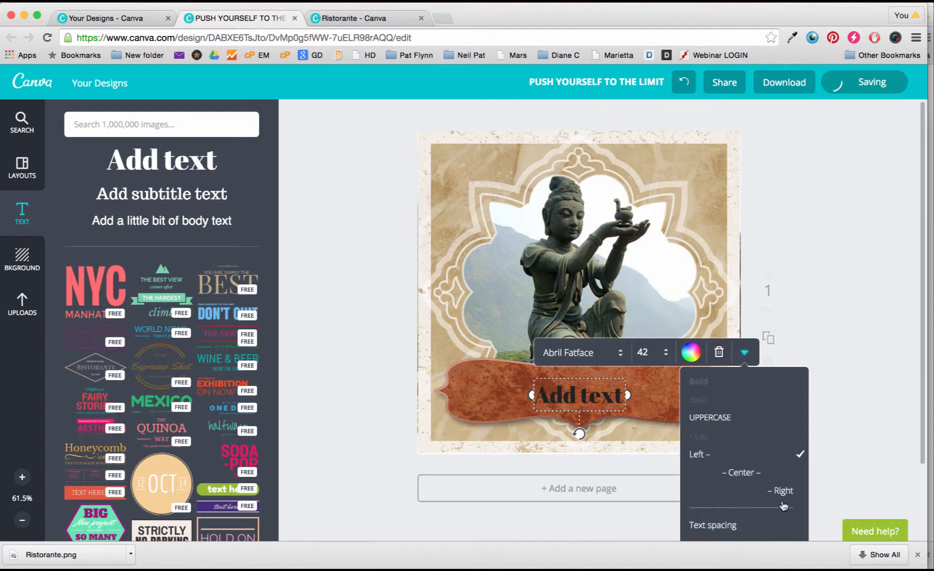
pyautogui.scroll(-3, 787, 428)
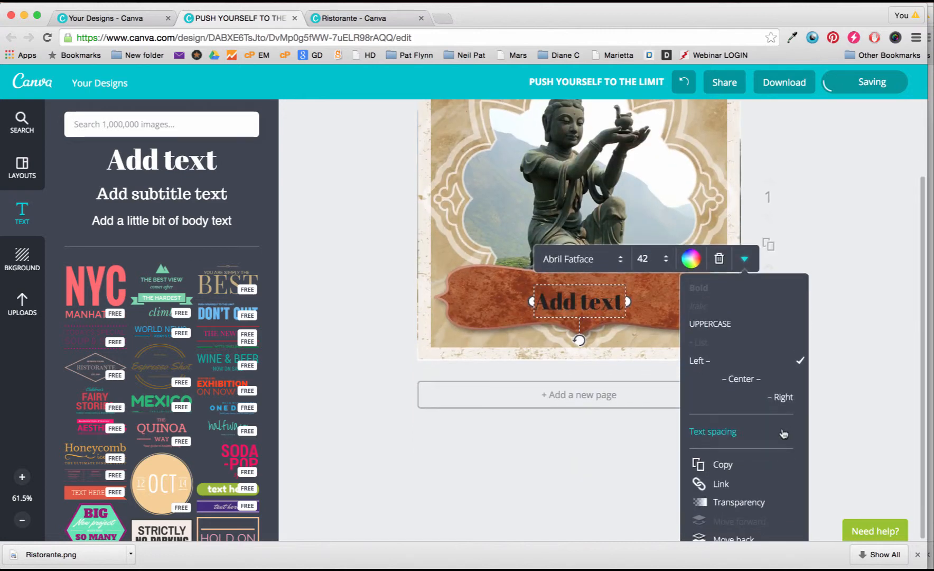
pyautogui.click(747, 383)
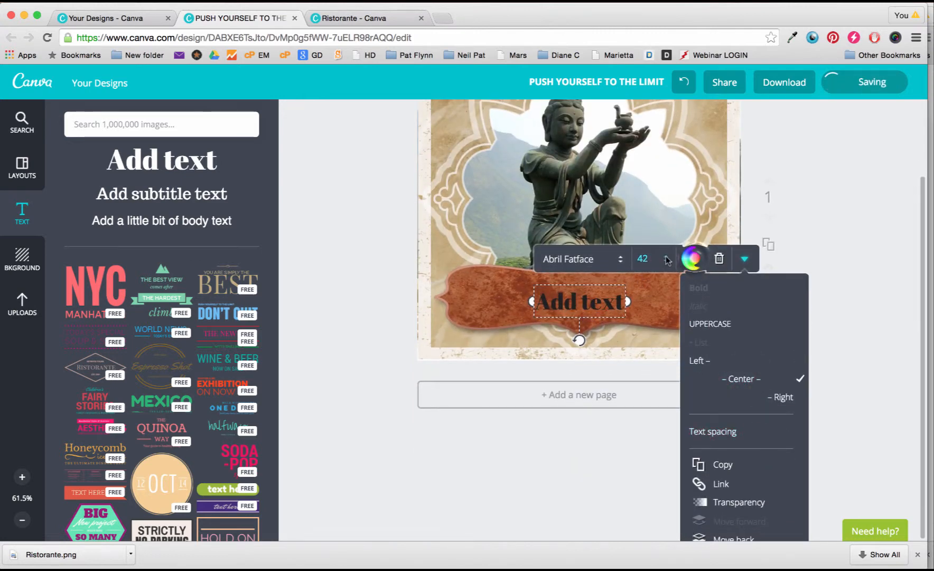
# Change the heading's text colour to the light grey bbbabf.
pyautogui.click(695, 260)
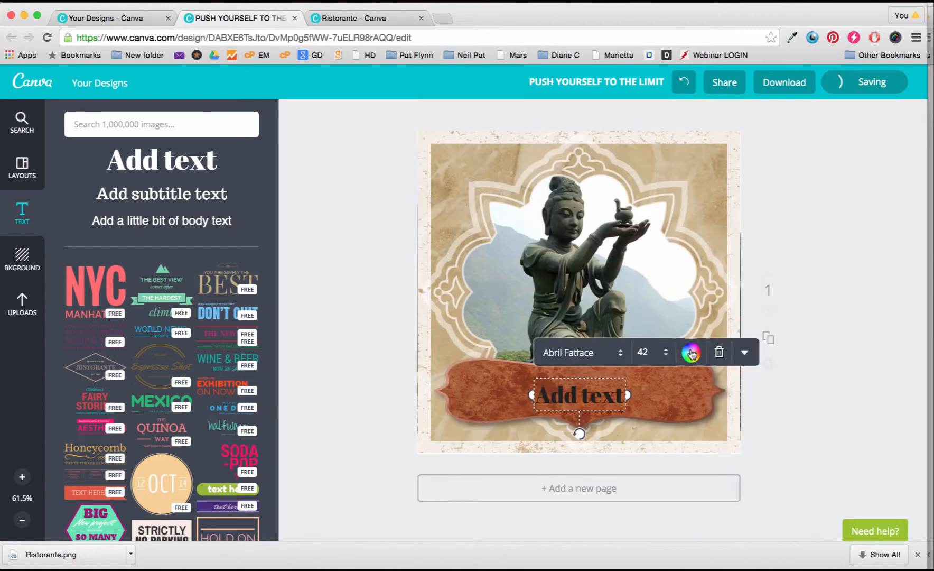
pyautogui.click(691, 354)
pyautogui.click(709, 317)
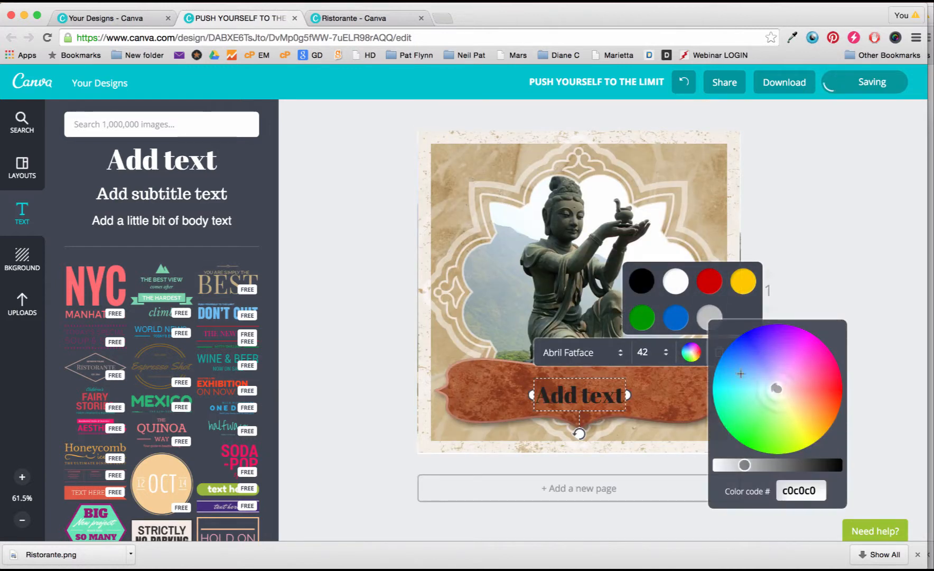
pyautogui.moveTo(780, 391)
pyautogui.mouseDown()
pyautogui.moveTo(794, 389)
pyautogui.moveTo(775, 390)
pyautogui.moveTo(788, 392)
pyautogui.moveTo(791, 382)
pyautogui.moveTo(774, 387)
pyautogui.mouseUp()
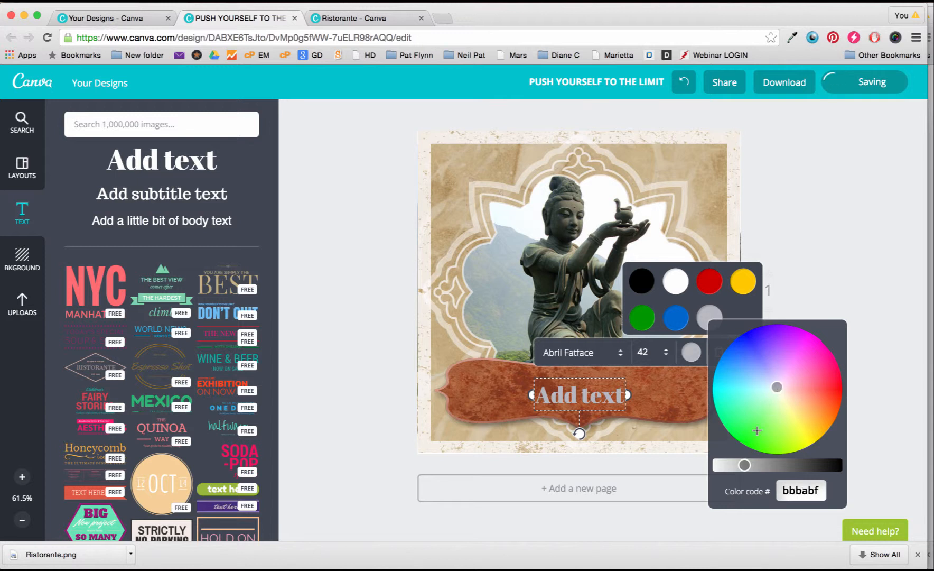
# Replace the heading's placeholder text with "Business Benefits of Meditation".
pyautogui.click(738, 311)
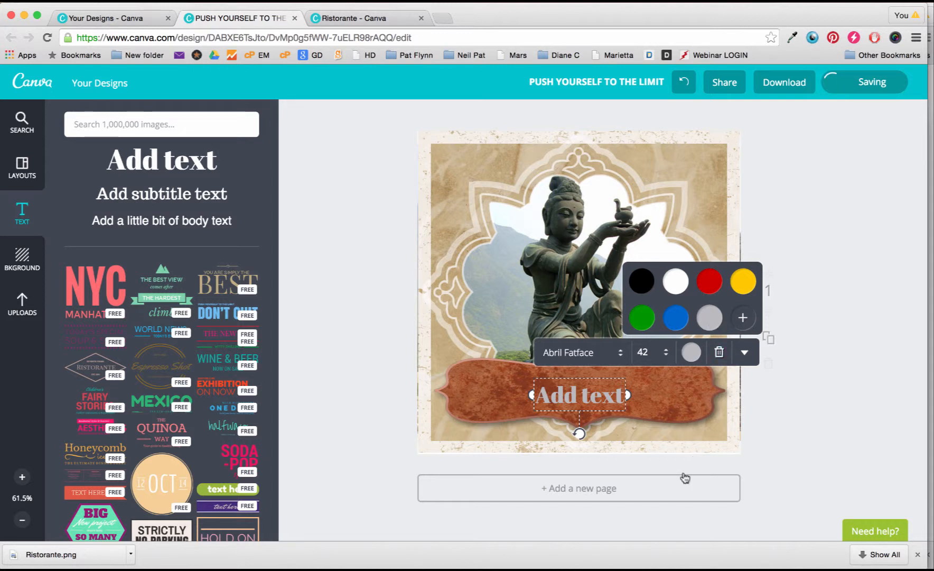
pyautogui.doubleClick(617, 400)
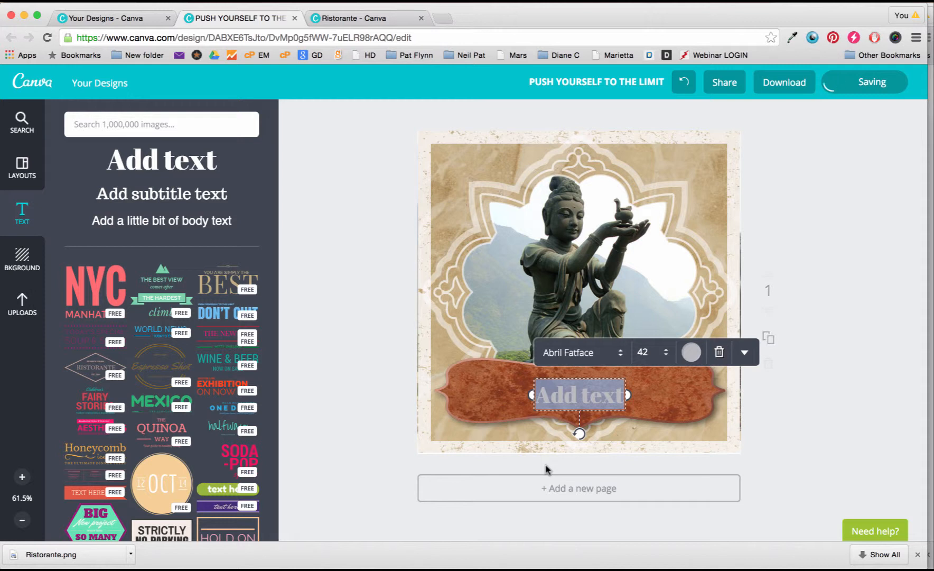
pyautogui.write('Busines')
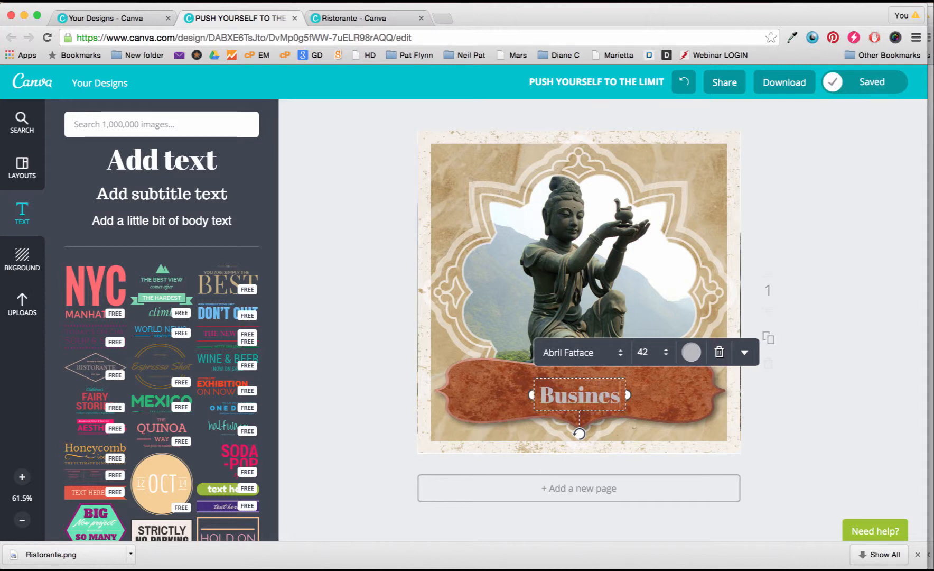
pyautogui.write('s Benefit')
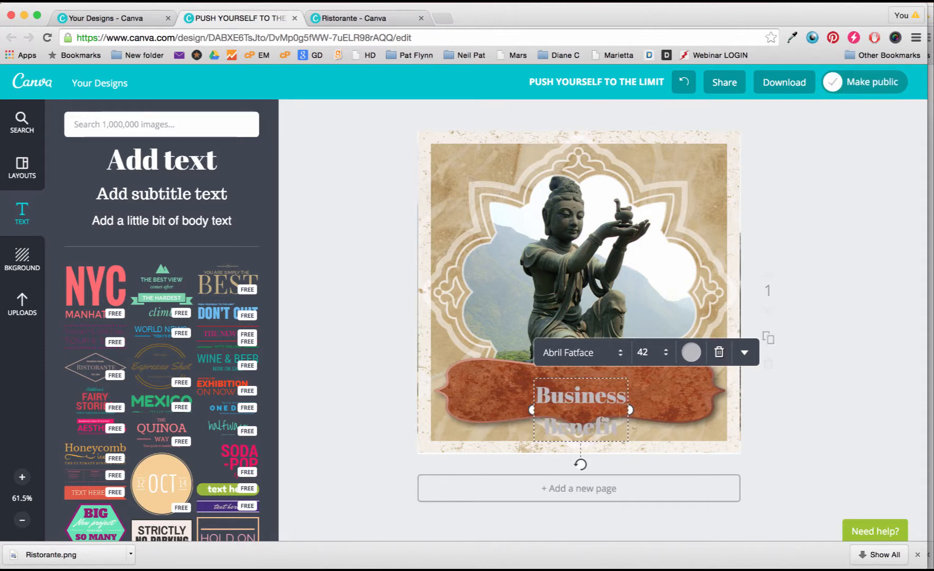
pyautogui.write('s of MEdi')
pyautogui.press('BackSpace')
pyautogui.press('BackSpace')
pyautogui.press('BackSpace')
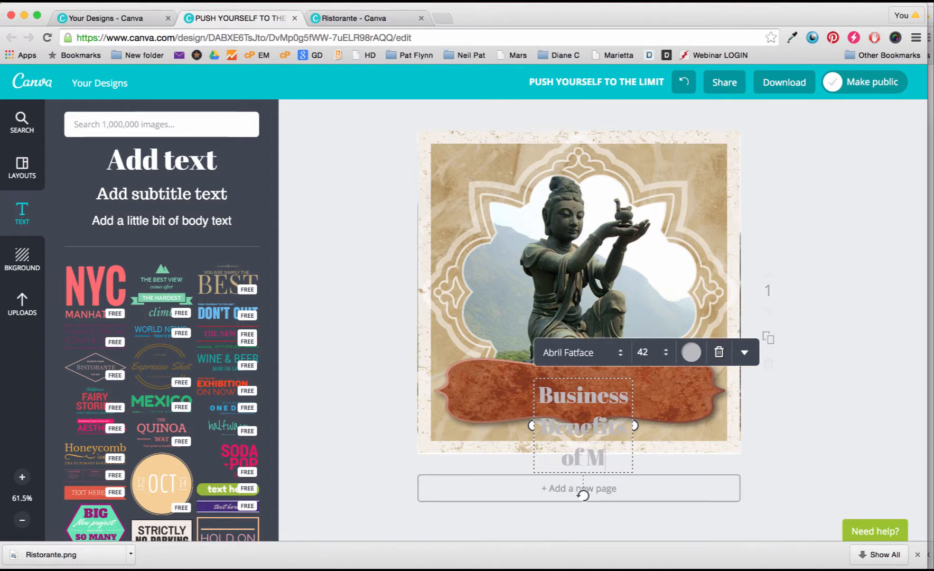
pyautogui.write('editation')
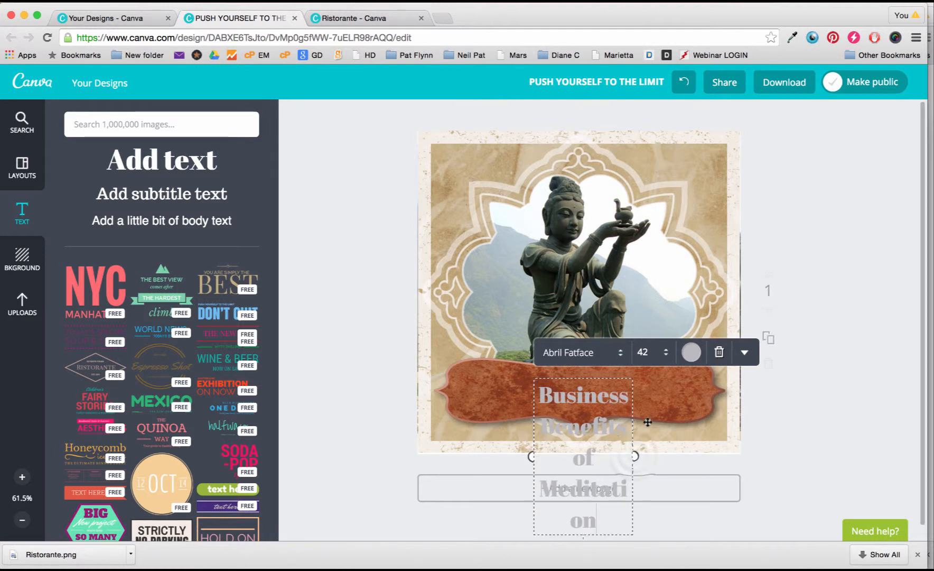
# Widen the heading's text box until the text fits on two lines, and centre it on the red banner.
pyautogui.moveTo(634, 455); pyautogui.dragTo(732, 426)
pyautogui.moveTo(531, 407); pyautogui.dragTo(485, 409)
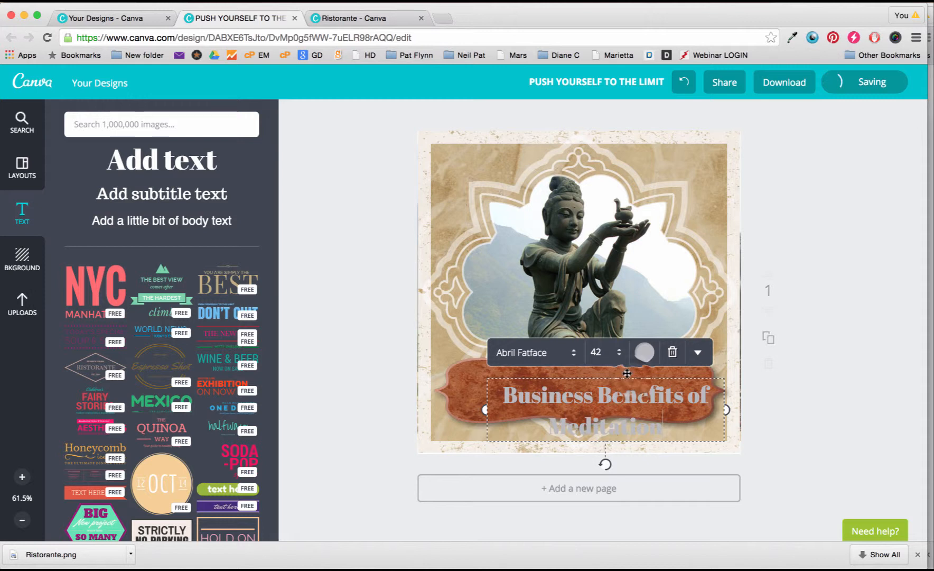
pyautogui.moveTo(625, 371); pyautogui.dragTo(609, 361)
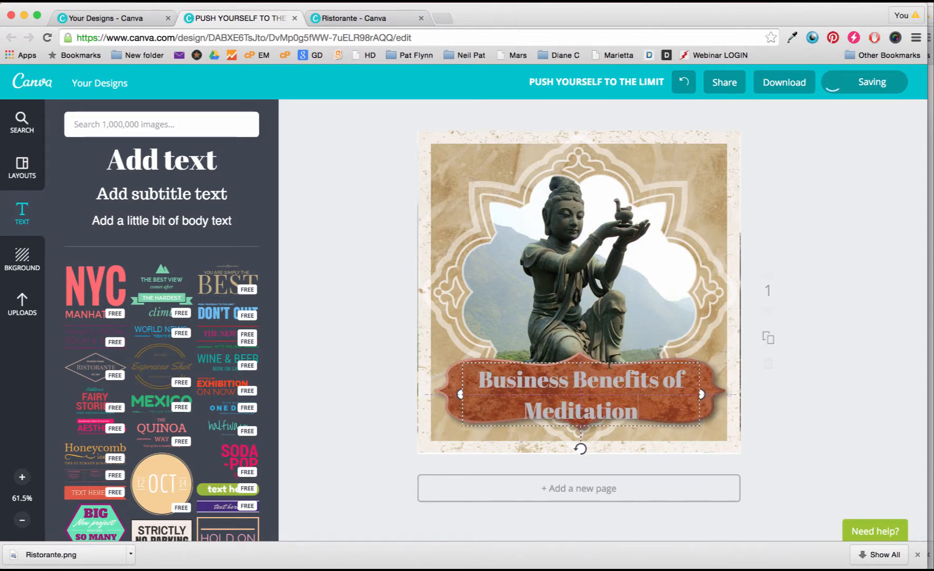
# Reduce the heading's line height slightly to bring its two lines closer together.
pyautogui.click(642, 414)
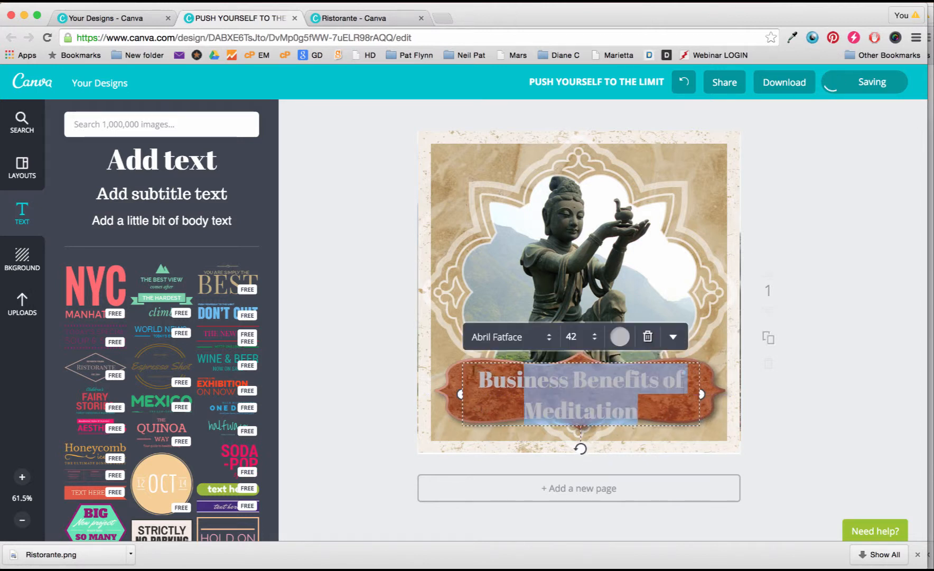
pyautogui.click(674, 337)
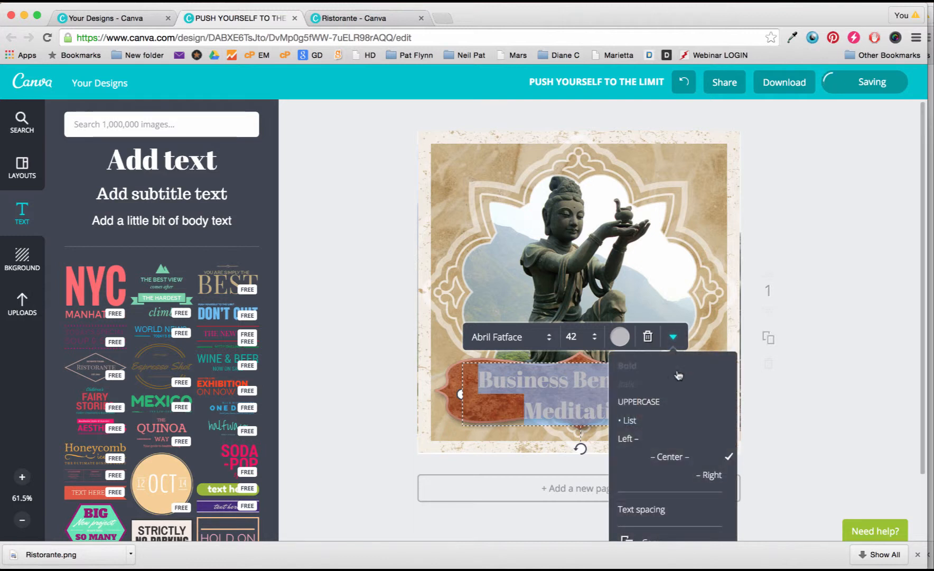
pyautogui.click(653, 510)
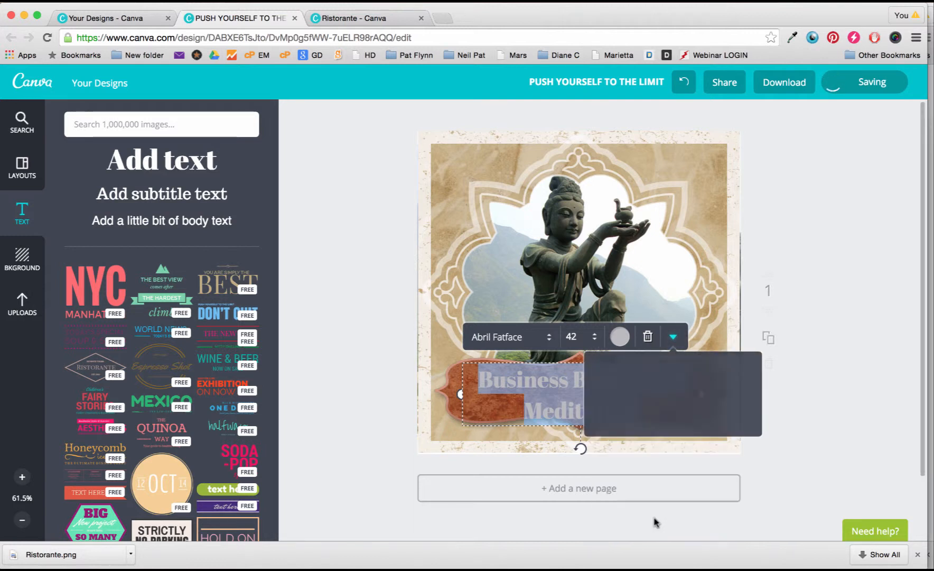
pyautogui.moveTo(701, 400); pyautogui.dragTo(691, 389)
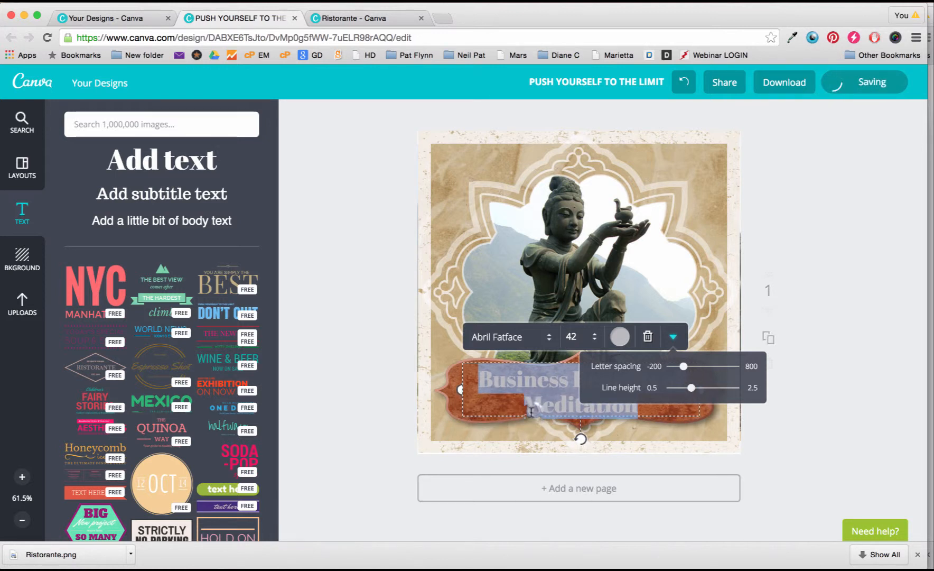
pyautogui.click(673, 336)
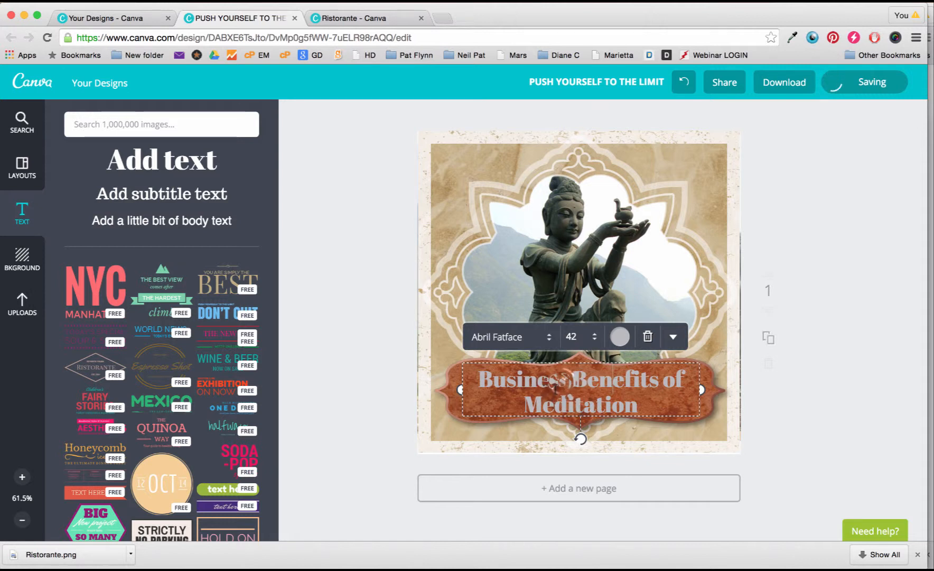
pyautogui.click(567, 380)
pyautogui.write('g')
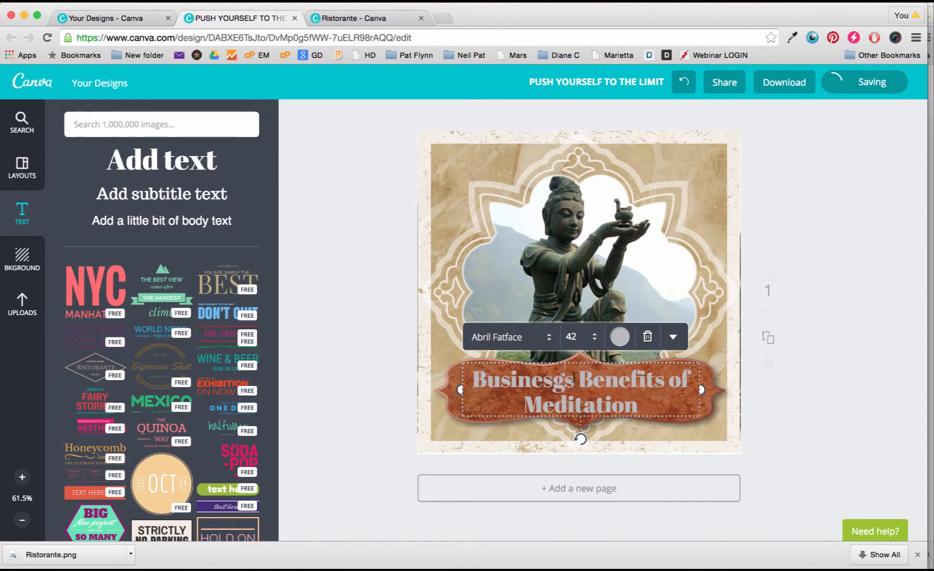
pyautogui.press('BackSpace')
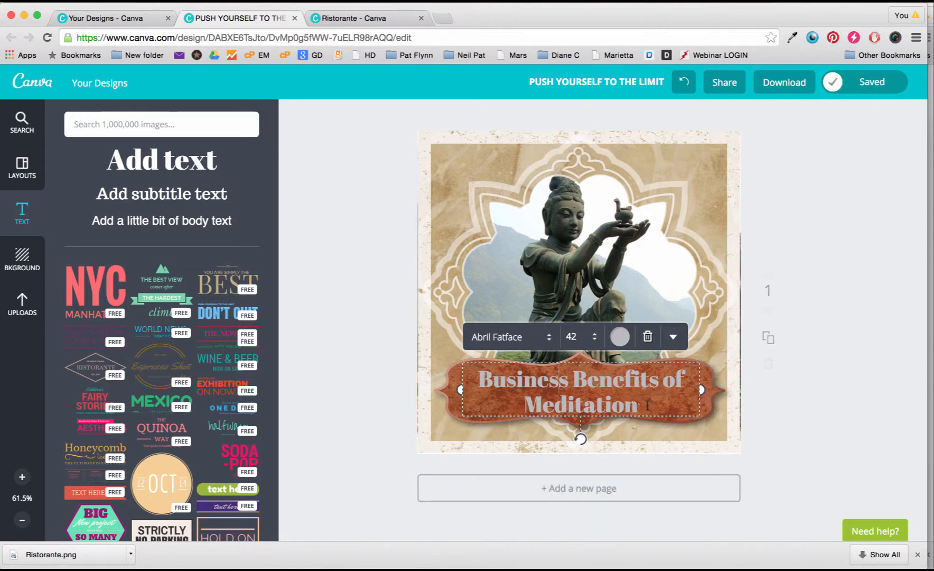
# Change the heading's text colour to the warm grey bdb8a8 and nudge the heading slightly up on the banner.
pyautogui.moveTo(640, 404); pyautogui.dragTo(477, 379)
pyautogui.click(616, 342)
pyautogui.click(617, 342)
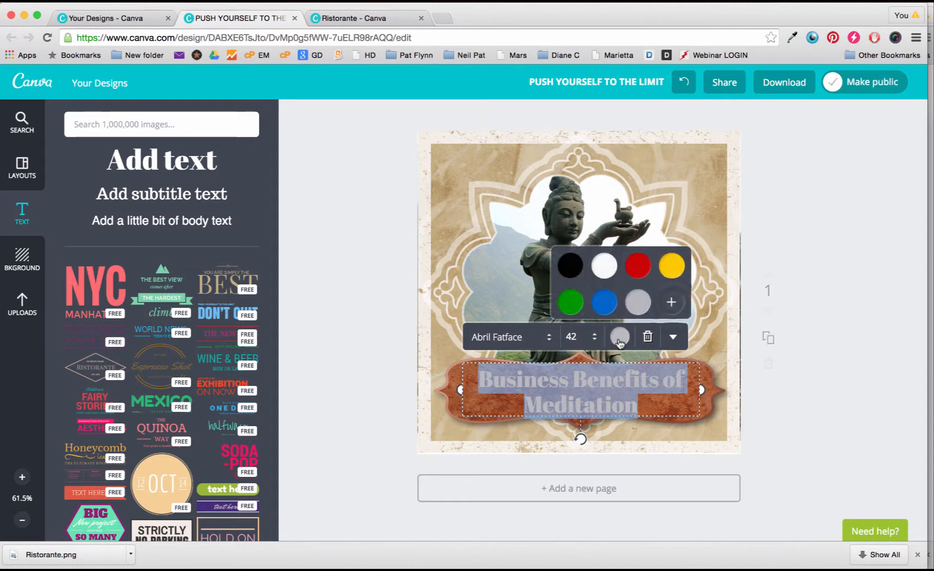
pyautogui.click(673, 304)
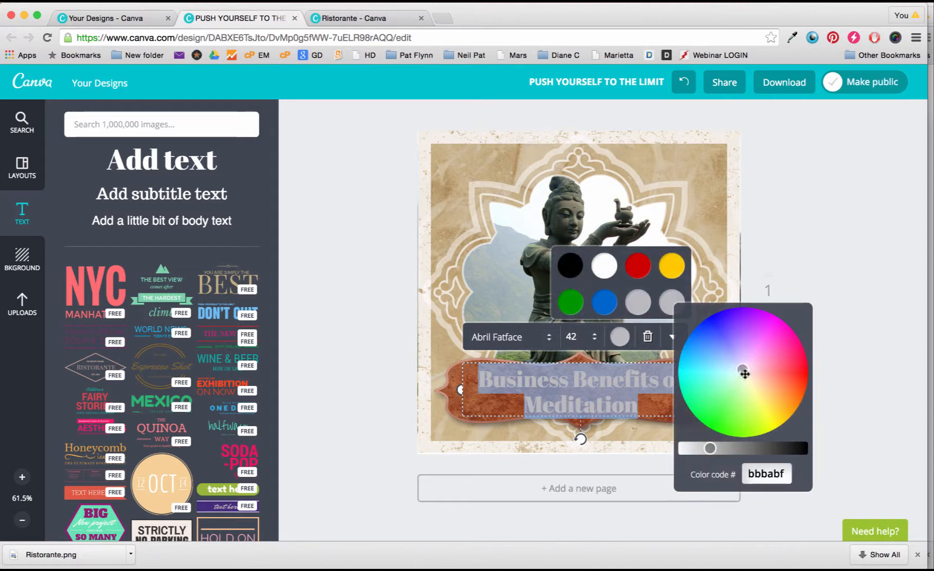
pyautogui.moveTo(743, 370); pyautogui.dragTo(749, 376)
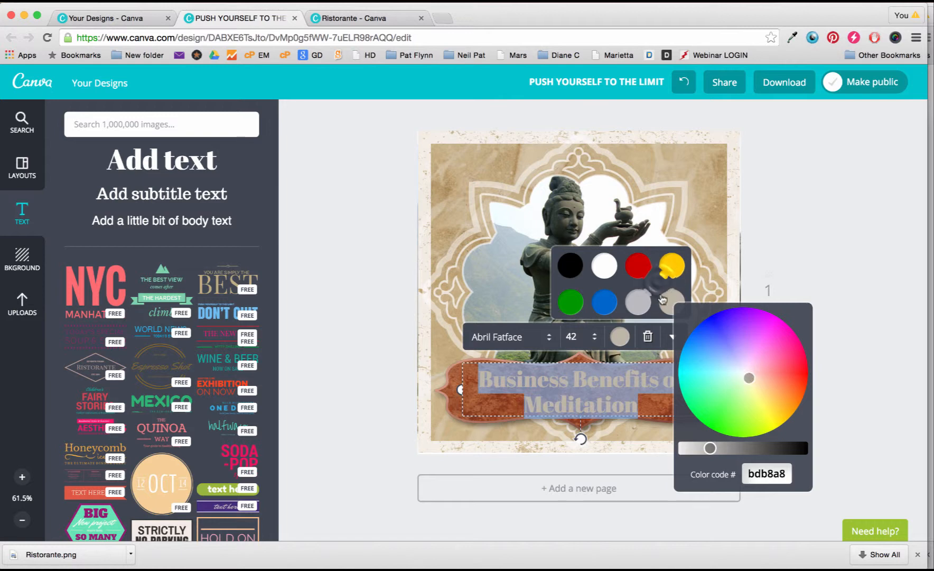
pyautogui.click(659, 279)
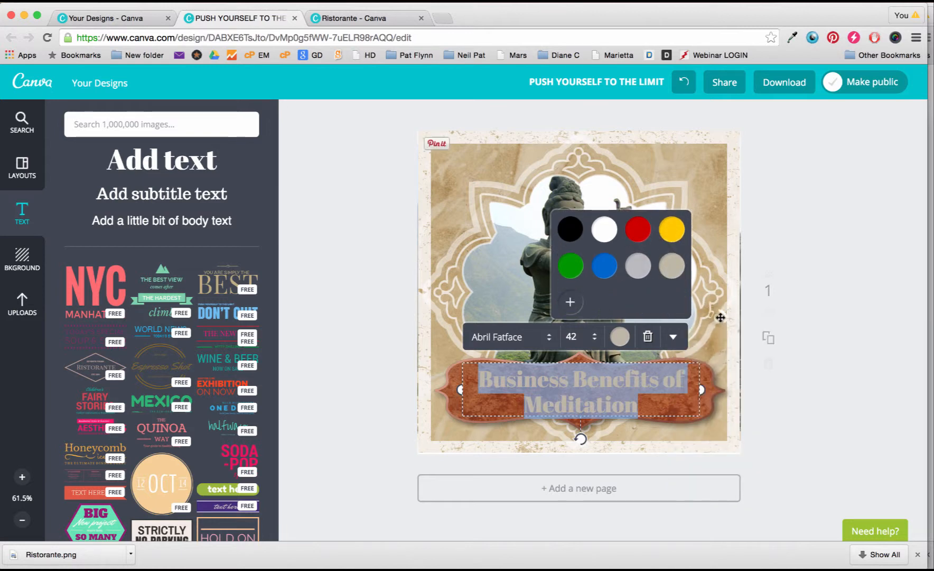
pyautogui.click(719, 319)
pyautogui.click(572, 340)
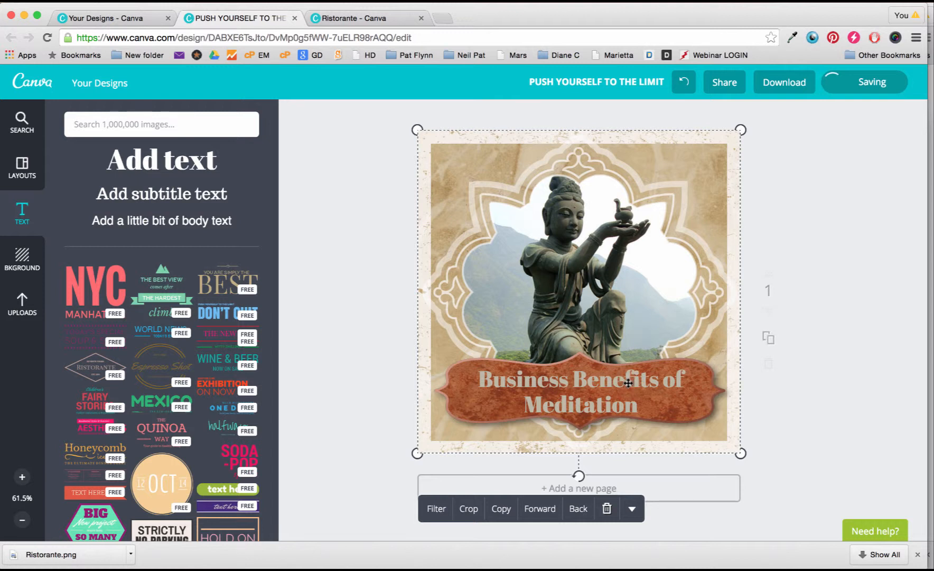
pyautogui.moveTo(634, 381); pyautogui.dragTo(634, 376)
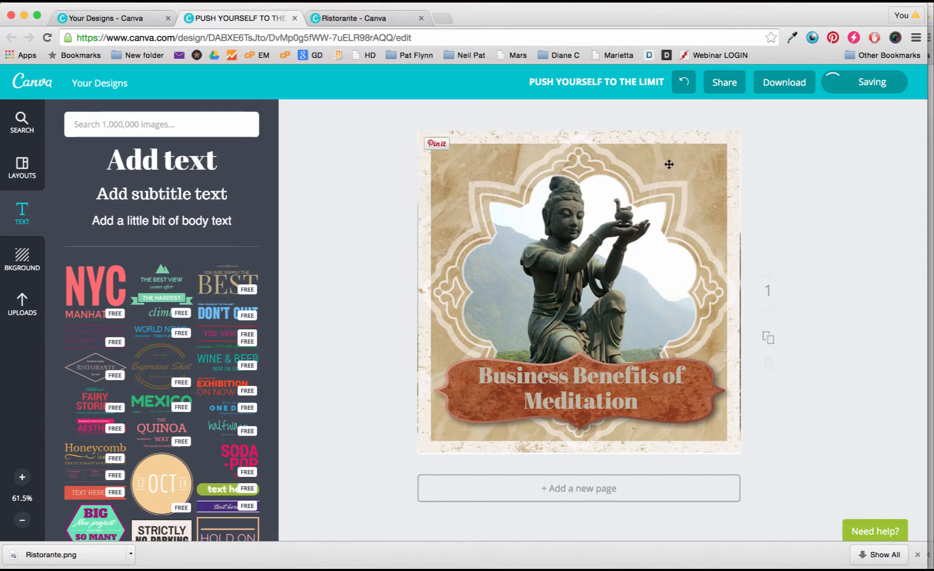
# Add the uploaded round beige ornament, shrink it to about a quarter of the page's width, and place it in the page's upper-left area.
pyautogui.click(29, 313)
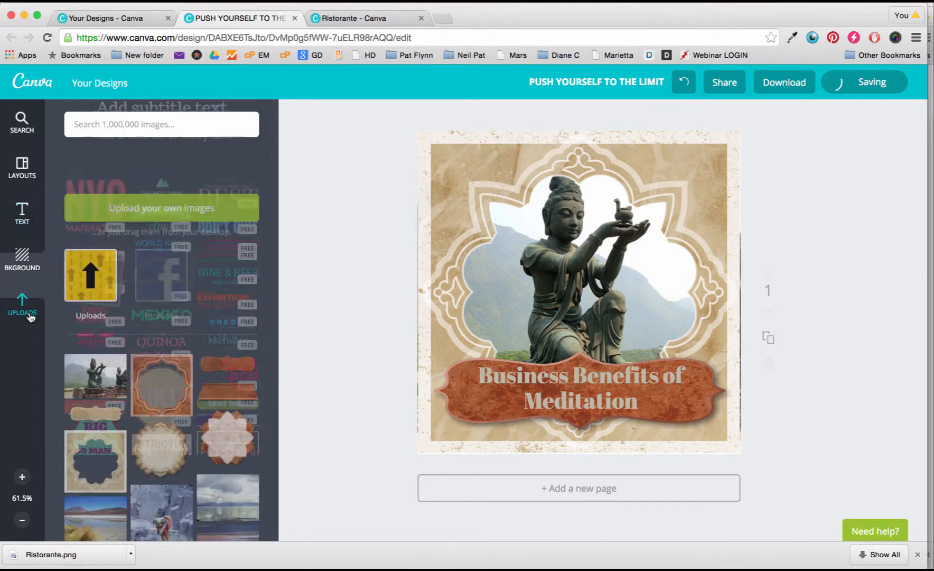
pyautogui.click(159, 396)
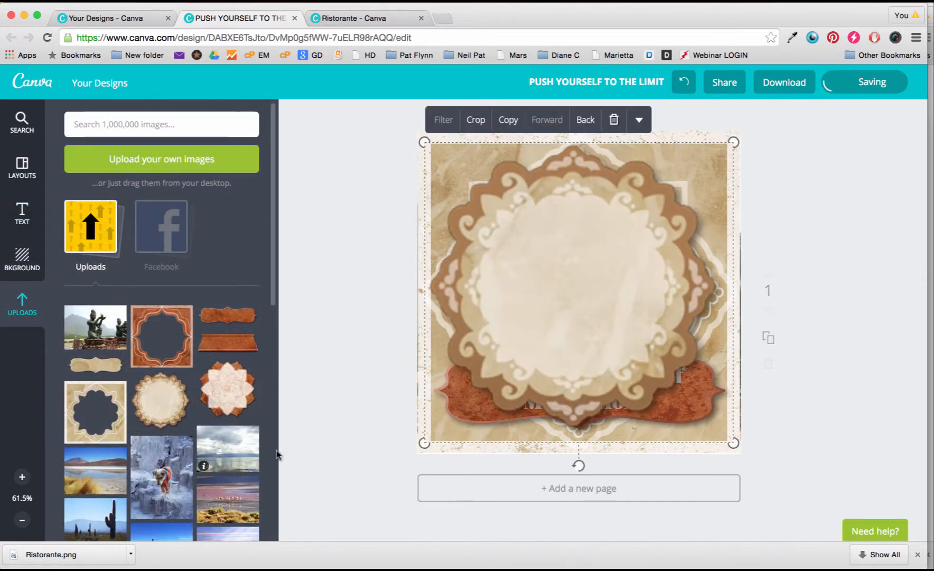
pyautogui.moveTo(733, 443); pyautogui.dragTo(502, 256)
pyautogui.moveTo(480, 197); pyautogui.dragTo(490, 225)
# Add the uploaded flower ornament, shrink it and place it right of the statue above the banner, and shift the beige ornament slightly left.
pyautogui.click(222, 386)
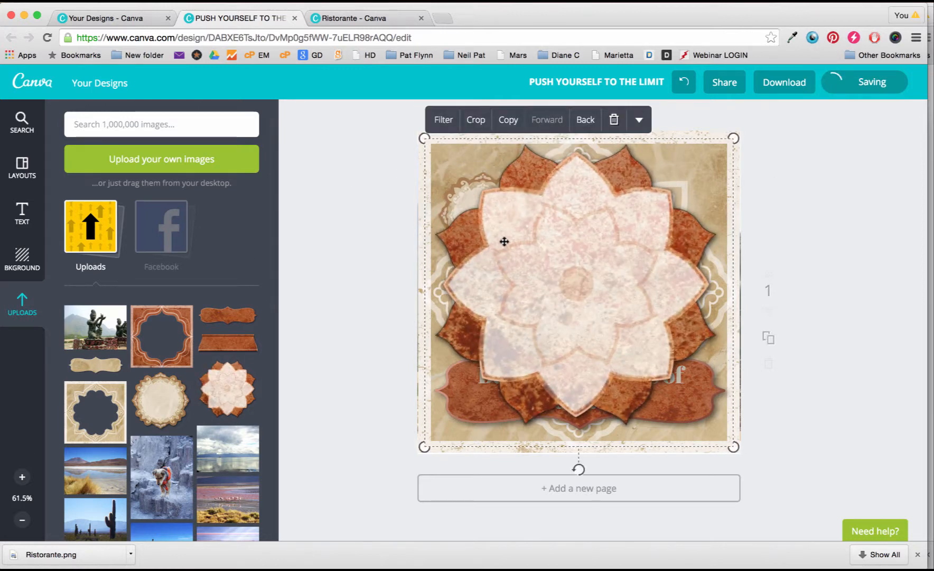
pyautogui.moveTo(422, 446); pyautogui.dragTo(617, 246)
pyautogui.moveTo(669, 221); pyautogui.dragTo(671, 326)
pyautogui.moveTo(483, 221); pyautogui.dragTo(476, 219)
pyautogui.moveTo(674, 311); pyautogui.dragTo(672, 307)
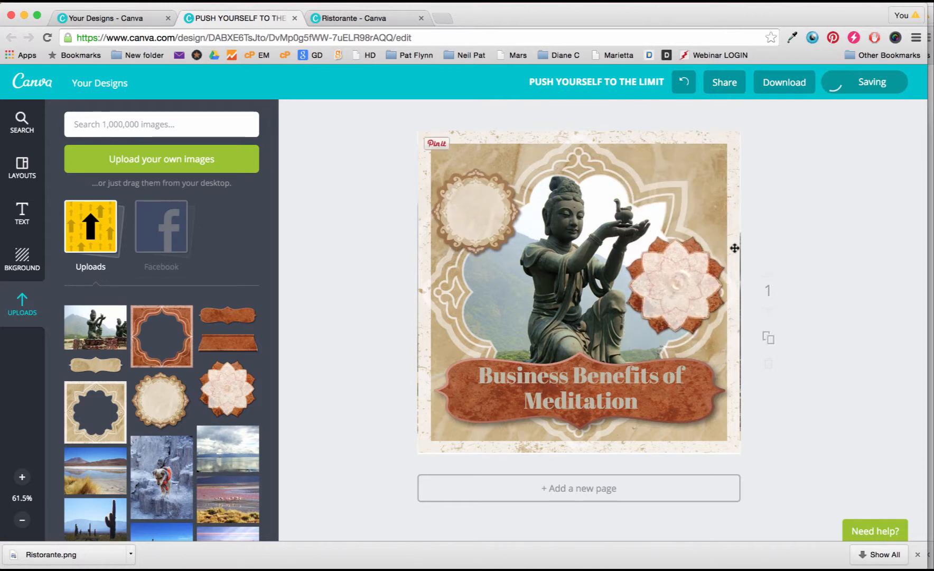
# Make the flower ornament slightly smaller and readjust its position between the statue and the page's right edge.
pyautogui.click(680, 282)
pyautogui.moveTo(626, 339); pyautogui.dragTo(636, 330)
pyautogui.moveTo(692, 309); pyautogui.dragTo(688, 315)
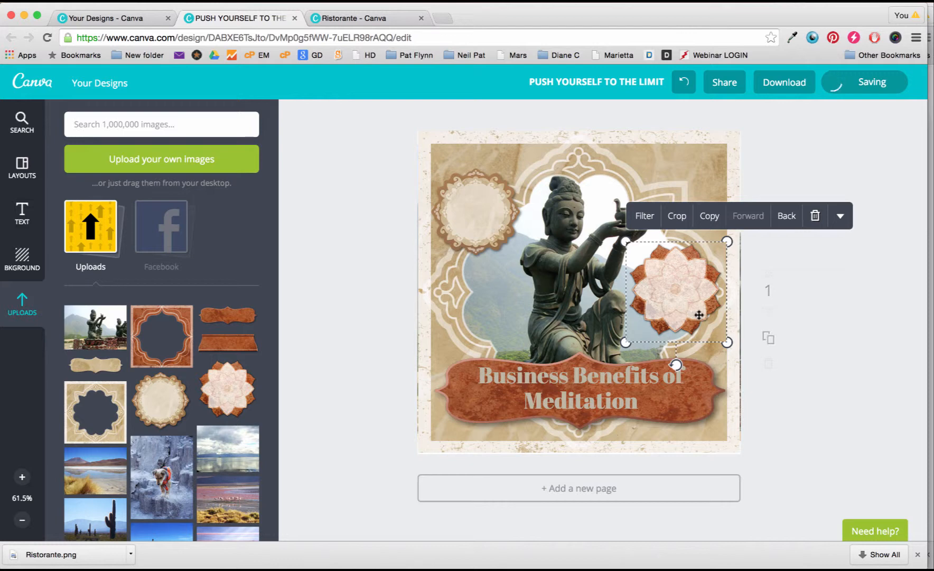
# Add a subtitle text box to the page and move it onto the round beige ornament.
pyautogui.click(22, 222)
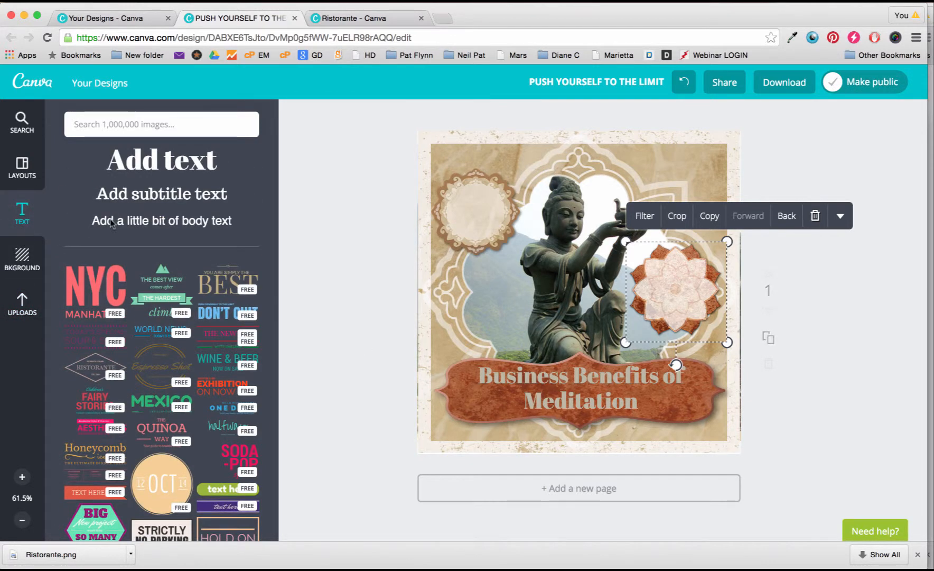
pyautogui.click(214, 196)
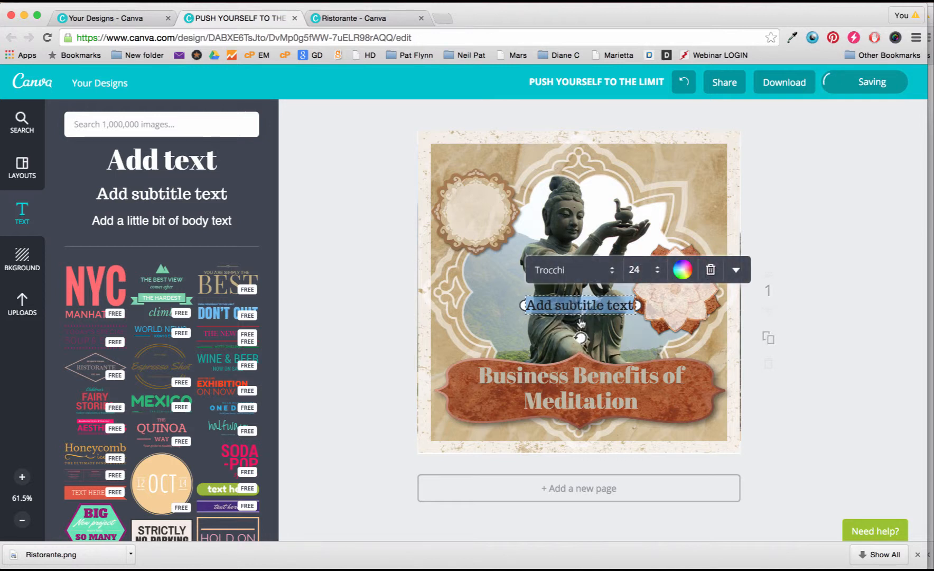
pyautogui.moveTo(581, 322); pyautogui.dragTo(523, 283)
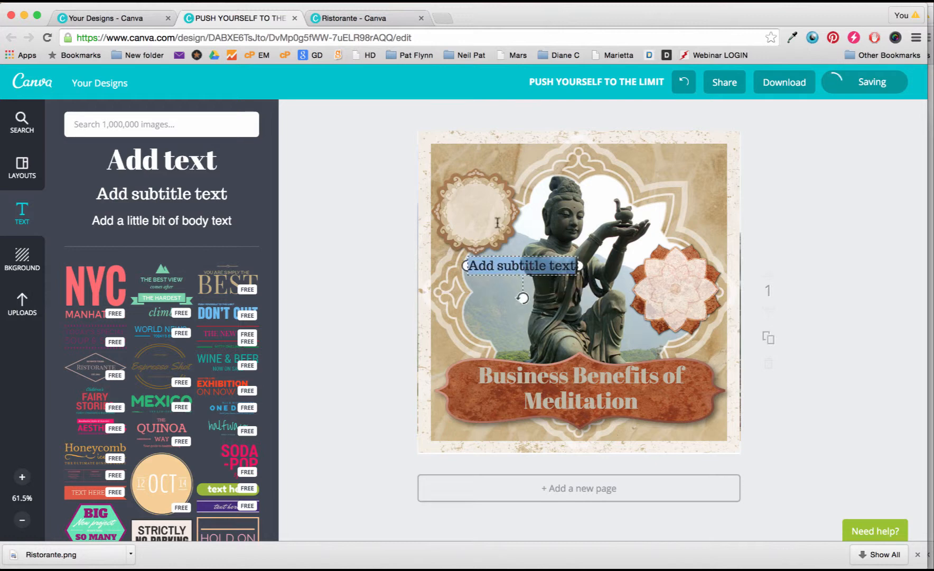
pyautogui.moveTo(497, 222); pyautogui.dragTo(501, 220)
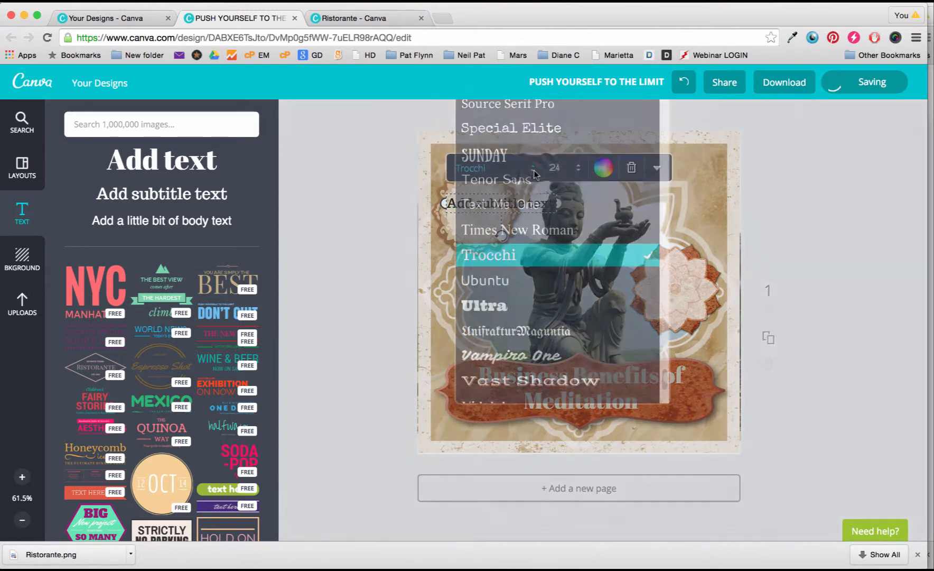
# Set the subtitle's font to Vast Shadow and replace its text with "New Blog Post!", one word per line.
pyautogui.click(529, 168)
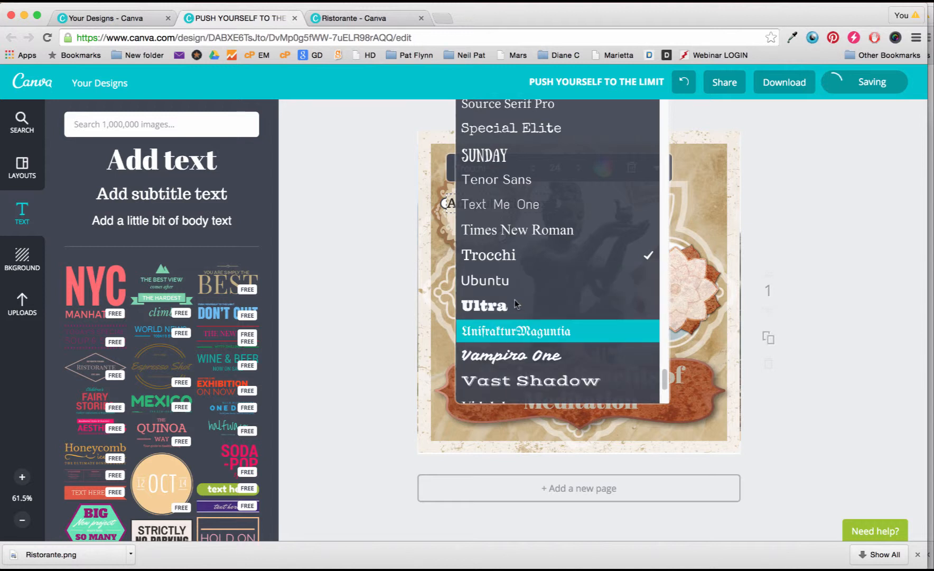
pyautogui.click(510, 382)
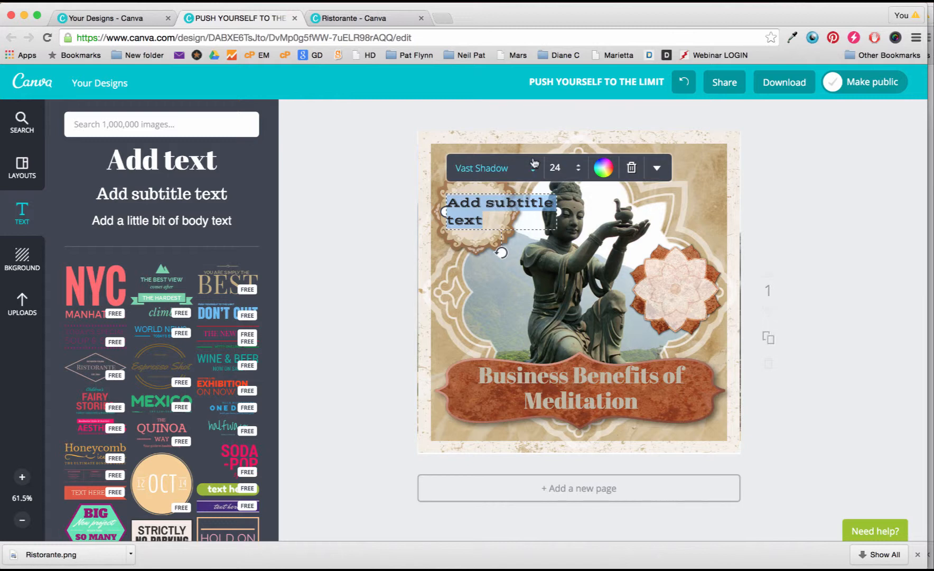
pyautogui.write('New')
pyautogui.press('Return')
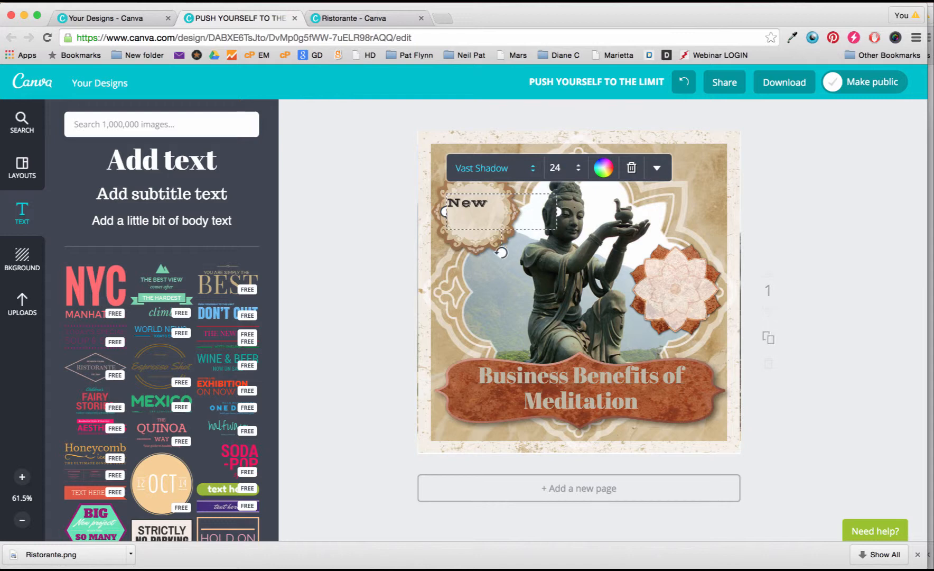
pyautogui.write('Blog')
pyautogui.press('Return')
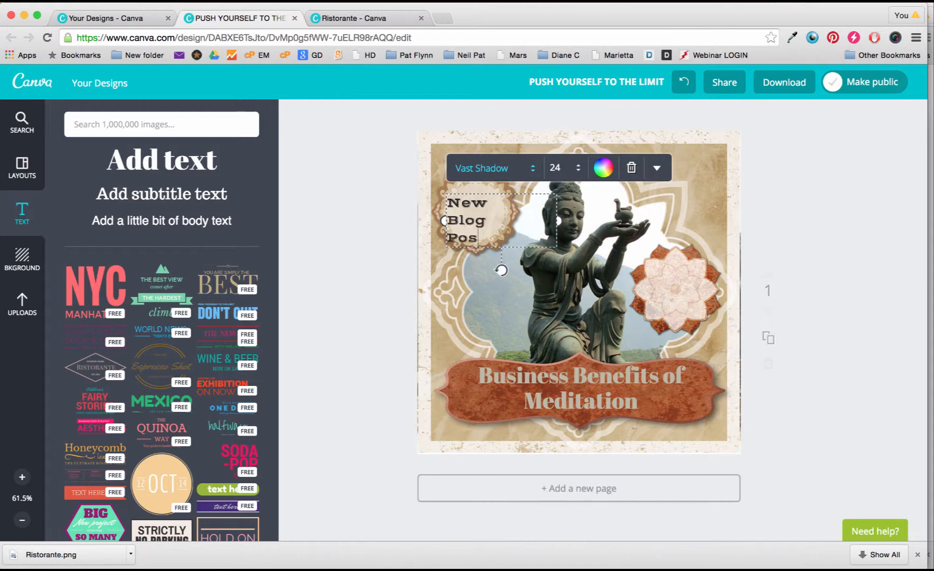
# Center-align the "New Blog Post!" text and narrow its text box to fit the round beige ornament.
pyautogui.hotkey('ctrl', 'a')
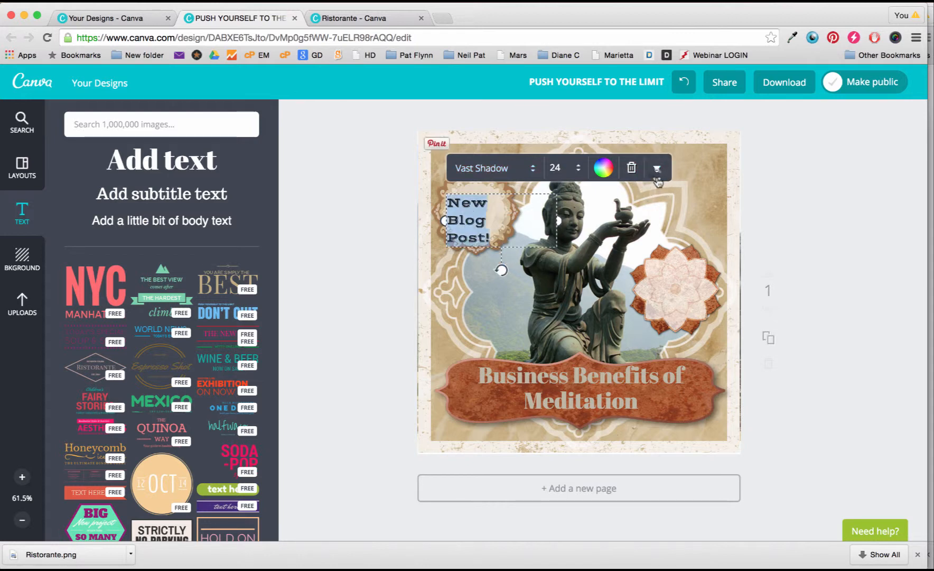
pyautogui.click(657, 167)
pyautogui.click(658, 289)
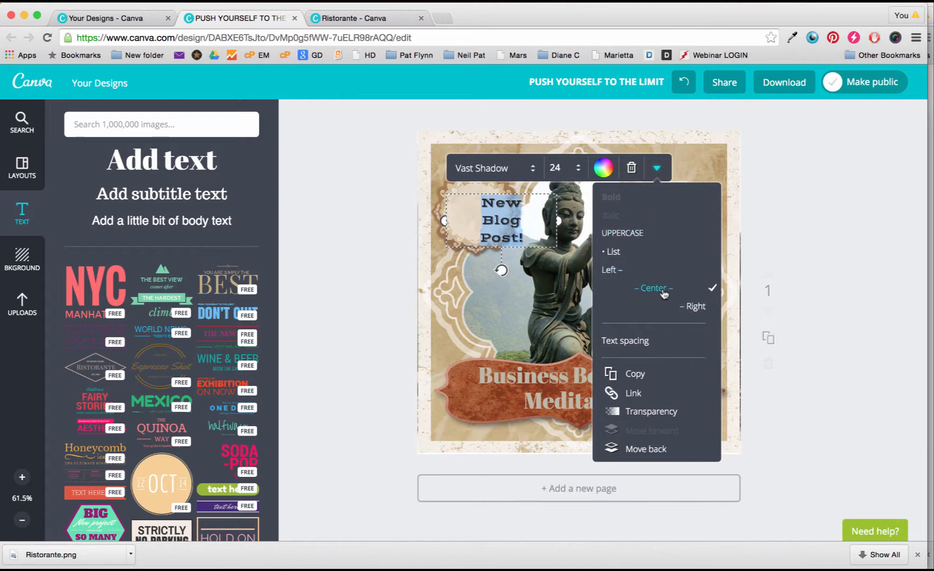
pyautogui.moveTo(558, 220); pyautogui.dragTo(498, 221)
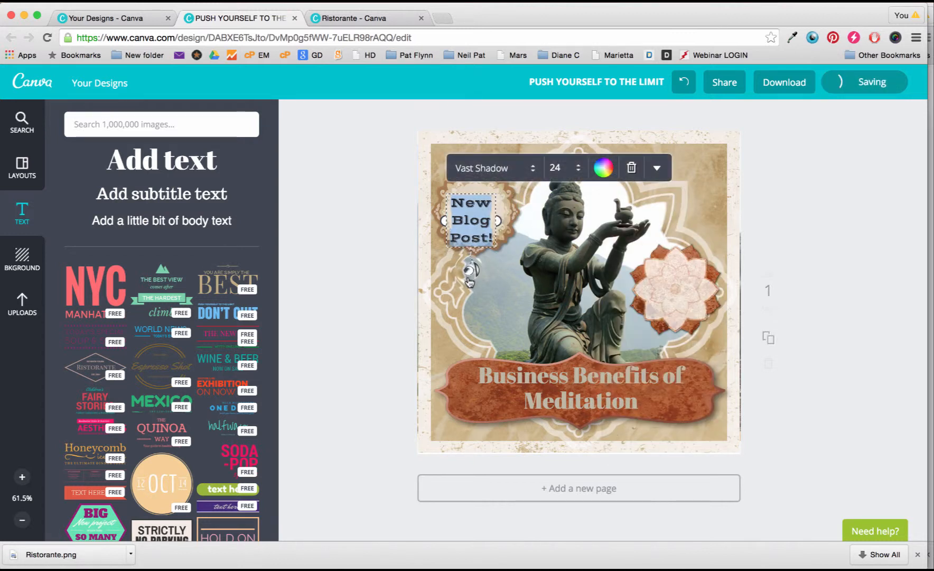
# Tilt the "New Blog Post!" text slightly counterclockwise and shift it to the middle of the beige ornament.
pyautogui.moveTo(471, 269); pyautogui.dragTo(476, 272)
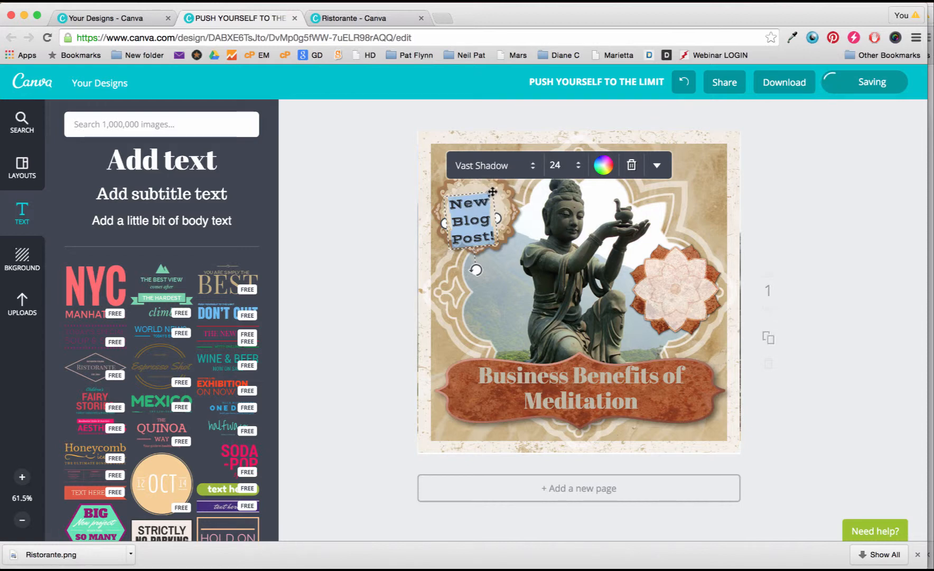
pyautogui.moveTo(493, 191); pyautogui.dragTo(497, 184)
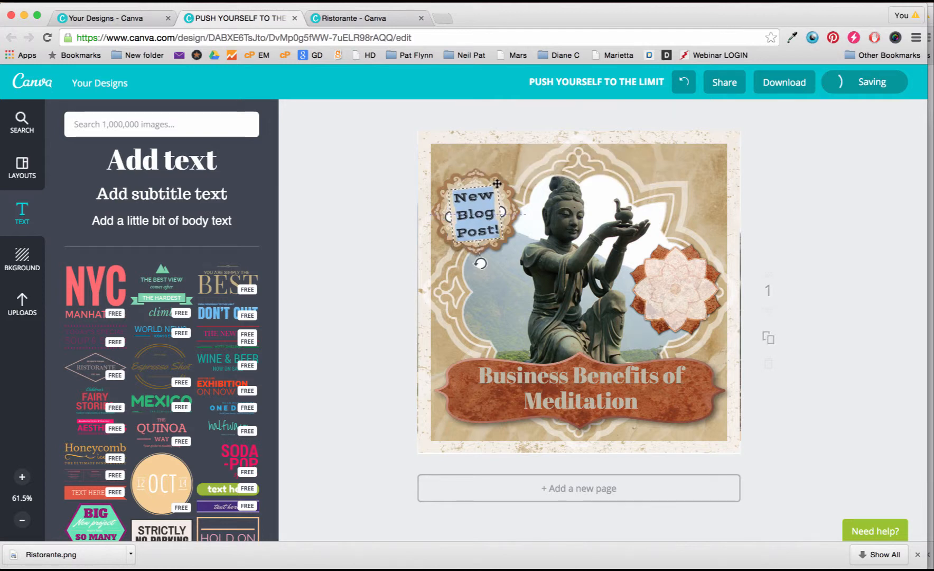
pyautogui.click(499, 340)
# Place a copy of the "New Blog Post!" text on the flower ornament and tilt it slightly clockwise.
pyautogui.click(489, 186)
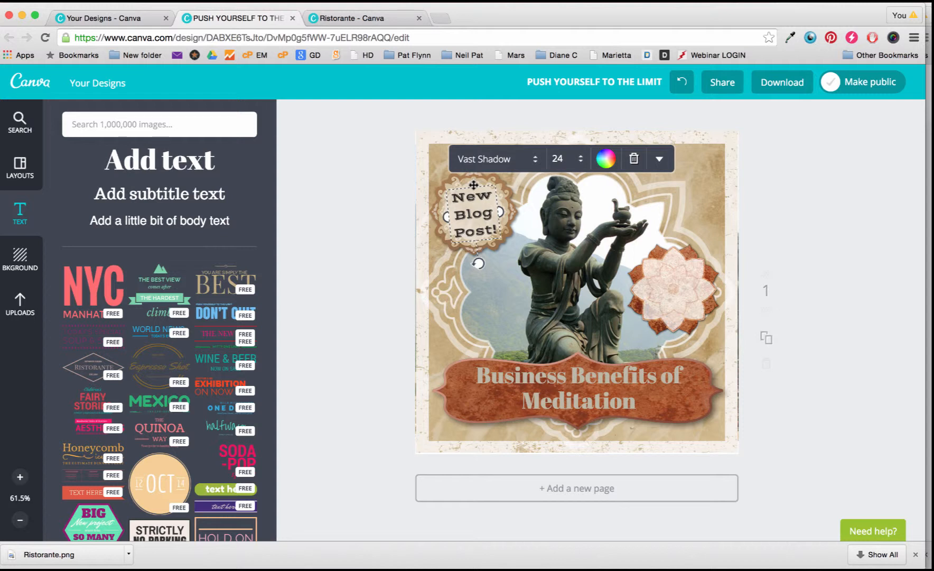
pyautogui.moveTo(473, 184); pyautogui.dragTo(675, 262)
pyautogui.click(688, 293)
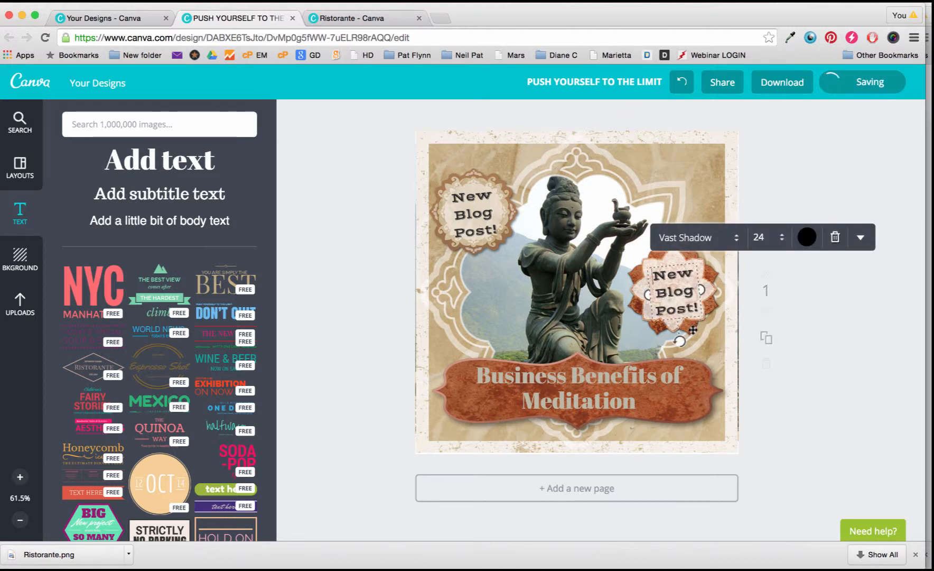
pyautogui.moveTo(678, 342); pyautogui.dragTo(665, 343)
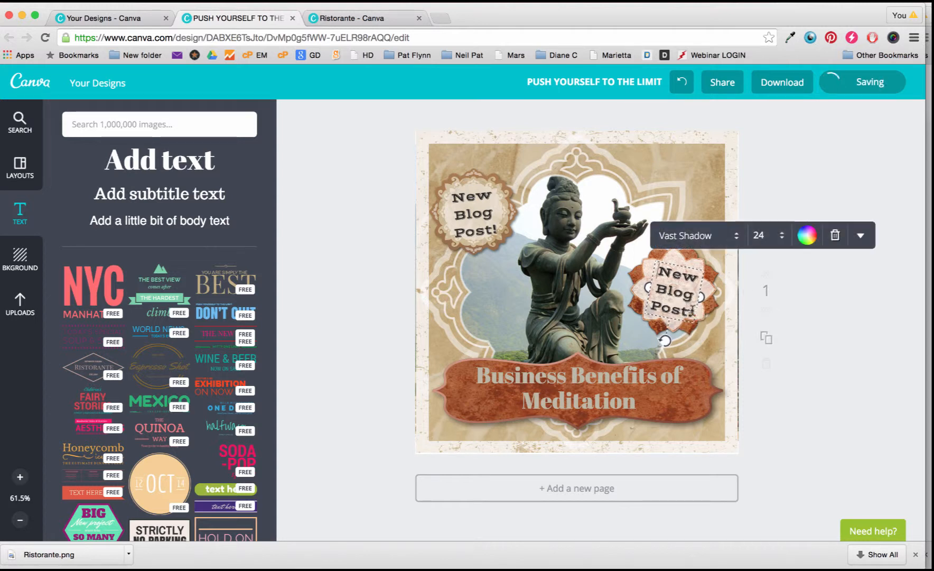
# Replace the copied text on the flower ornament with "Aug 7 2015" and move it down to the flower's center.
pyautogui.click(692, 311)
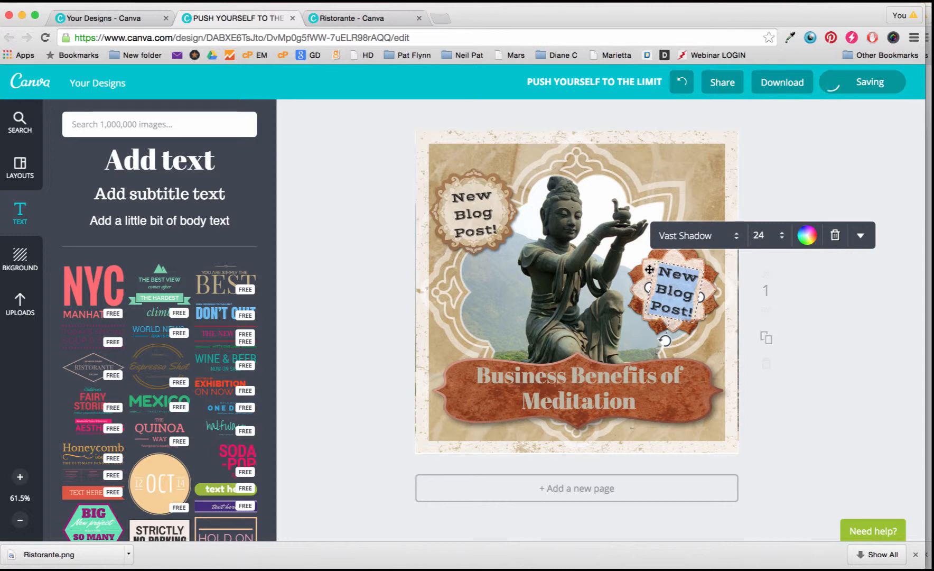
pyautogui.write('A')
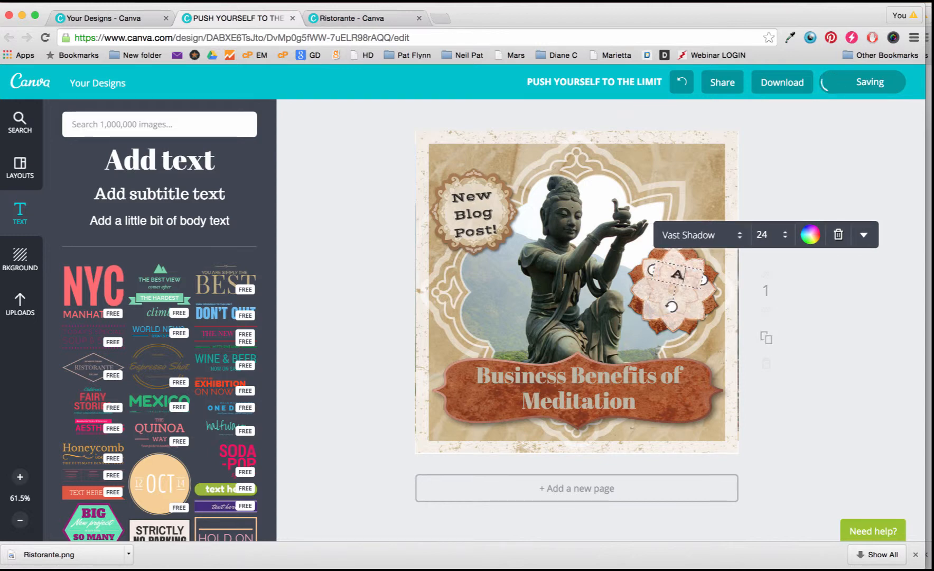
pyautogui.write('ug 7 2')
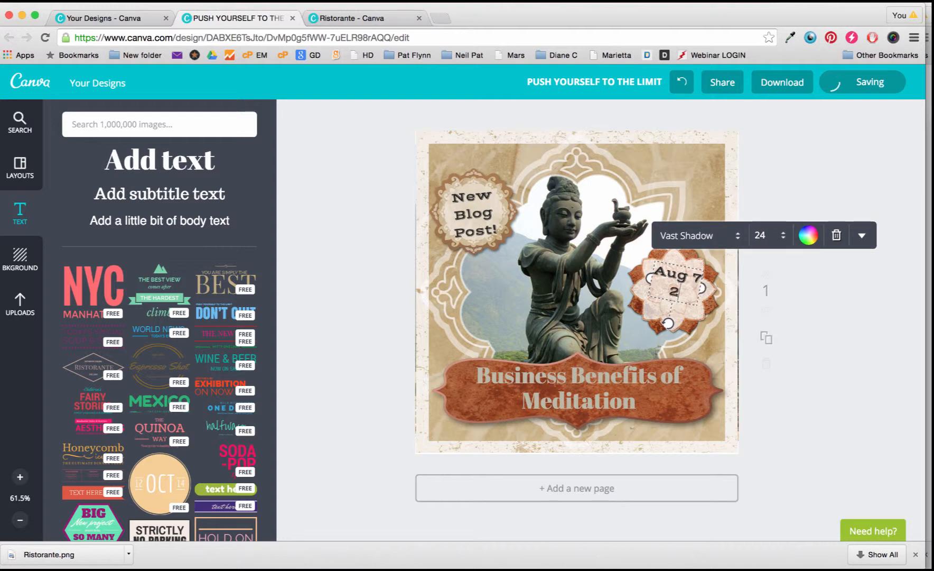
pyautogui.write('015')
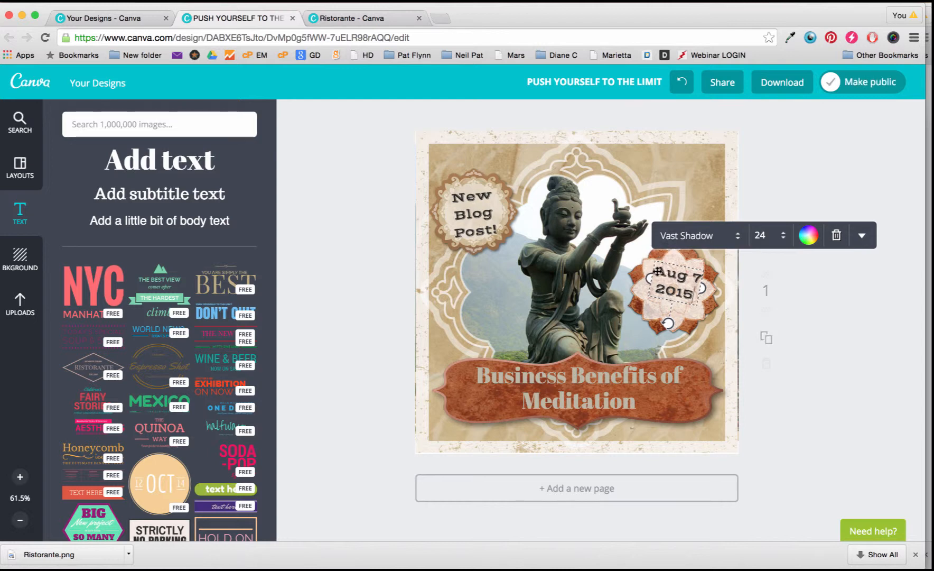
pyautogui.moveTo(662, 260); pyautogui.dragTo(657, 271)
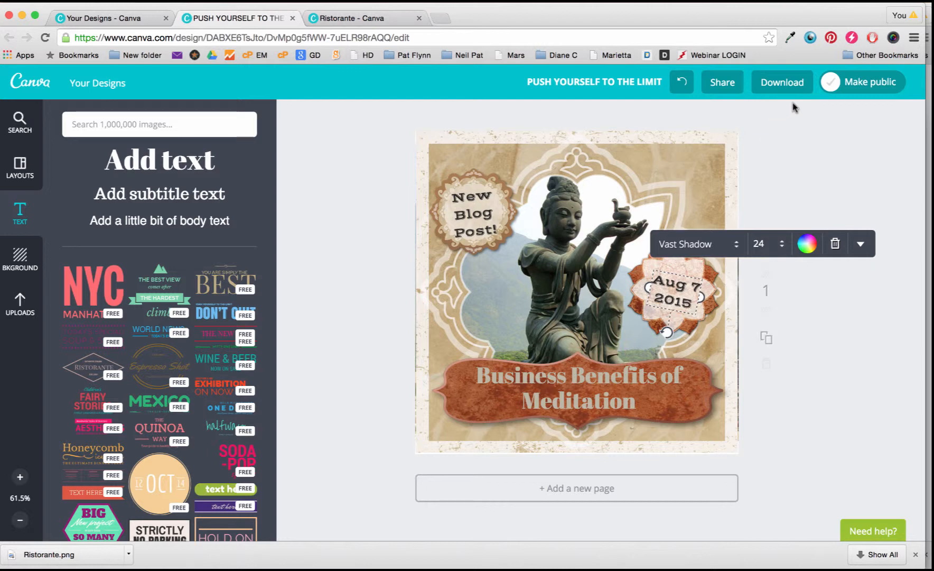
# Download the finished design as an image.
pyautogui.click(762, 86)
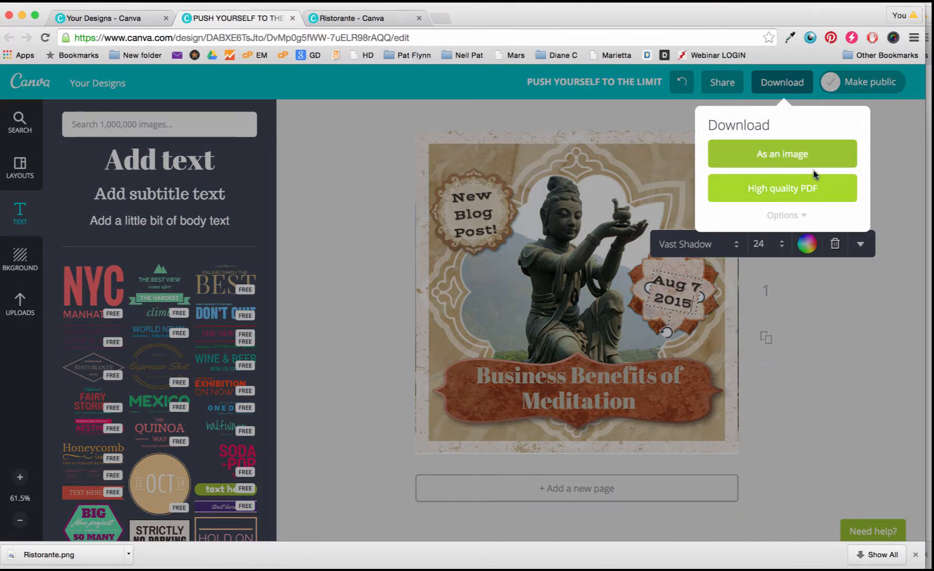
pyautogui.click(818, 154)
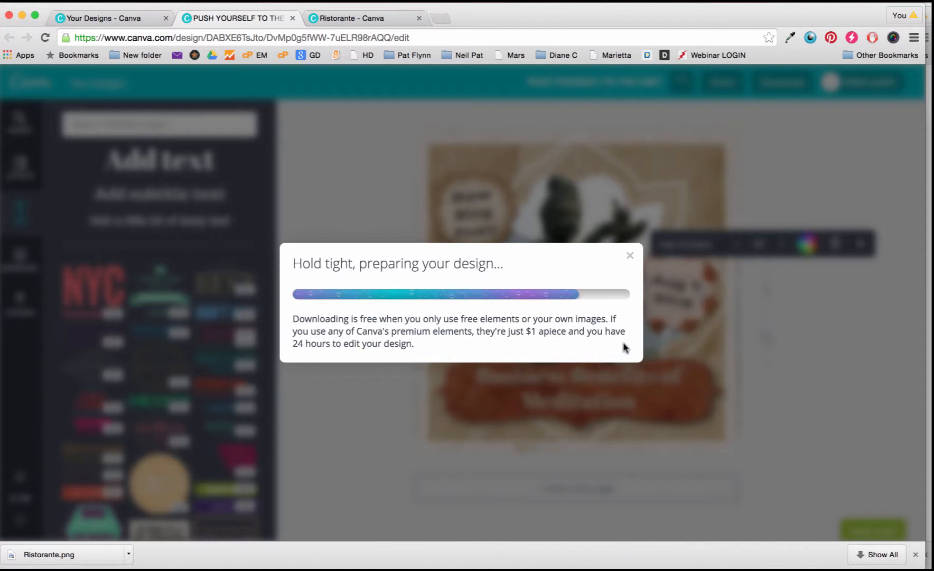
pyautogui.click(610, 6)
pyautogui.click(616, 12)
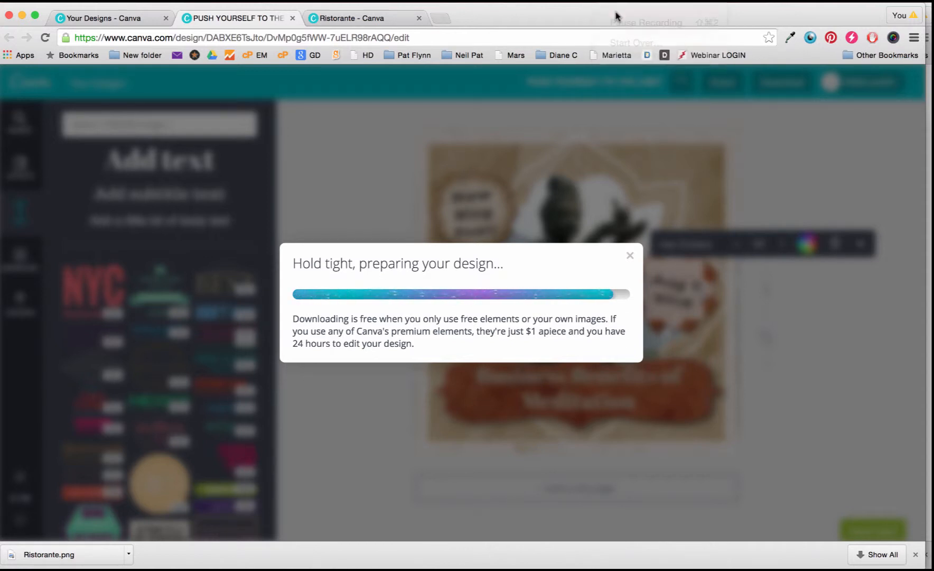